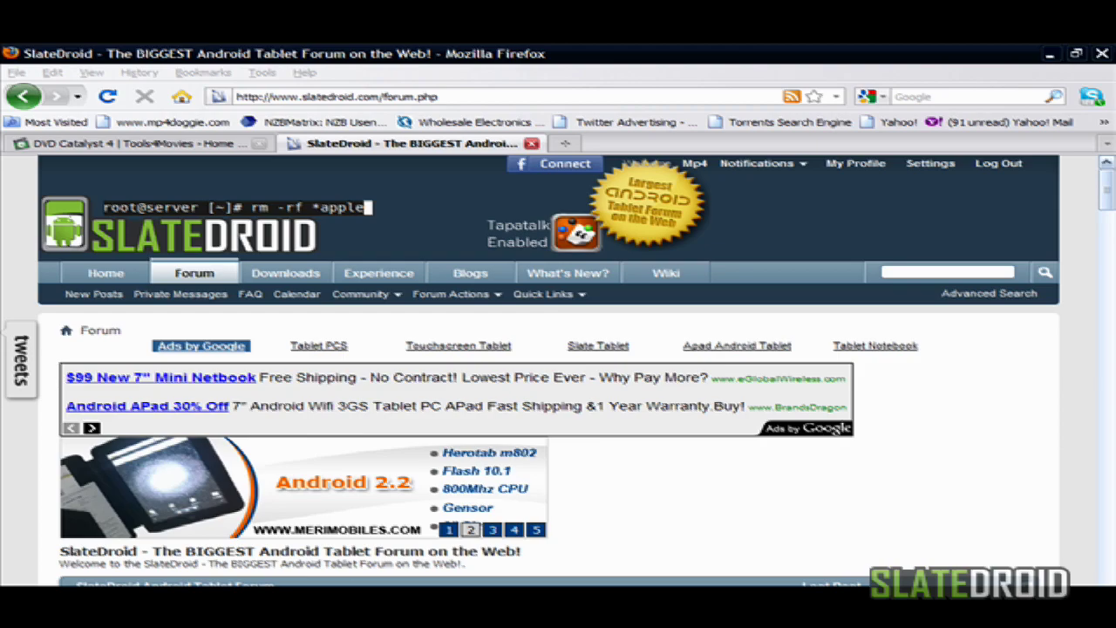
# - Switch to the DVD Catalyst site and open the Android article "How to stream movies to your phone for free"
pyautogui.click(140, 144)
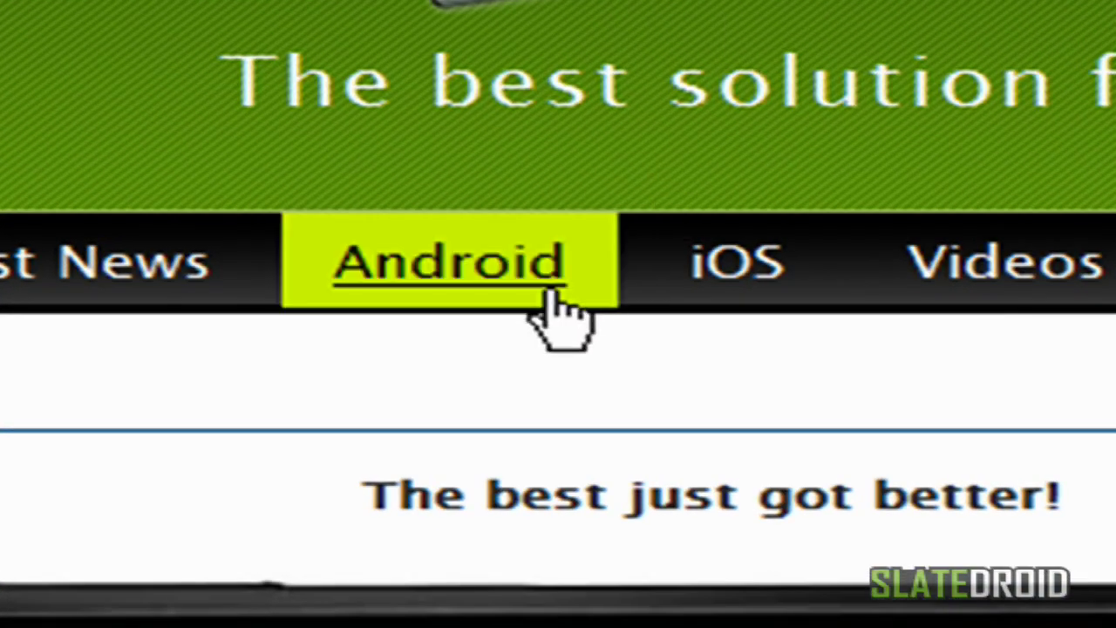
pyautogui.click(504, 260)
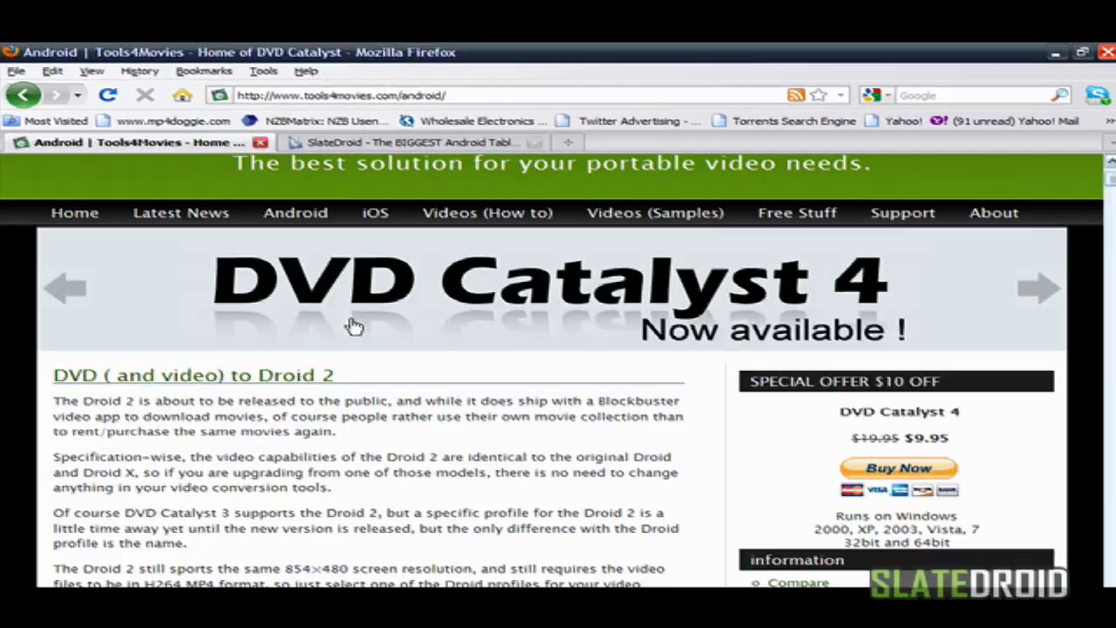
pyautogui.scroll(-10, 351, 323)
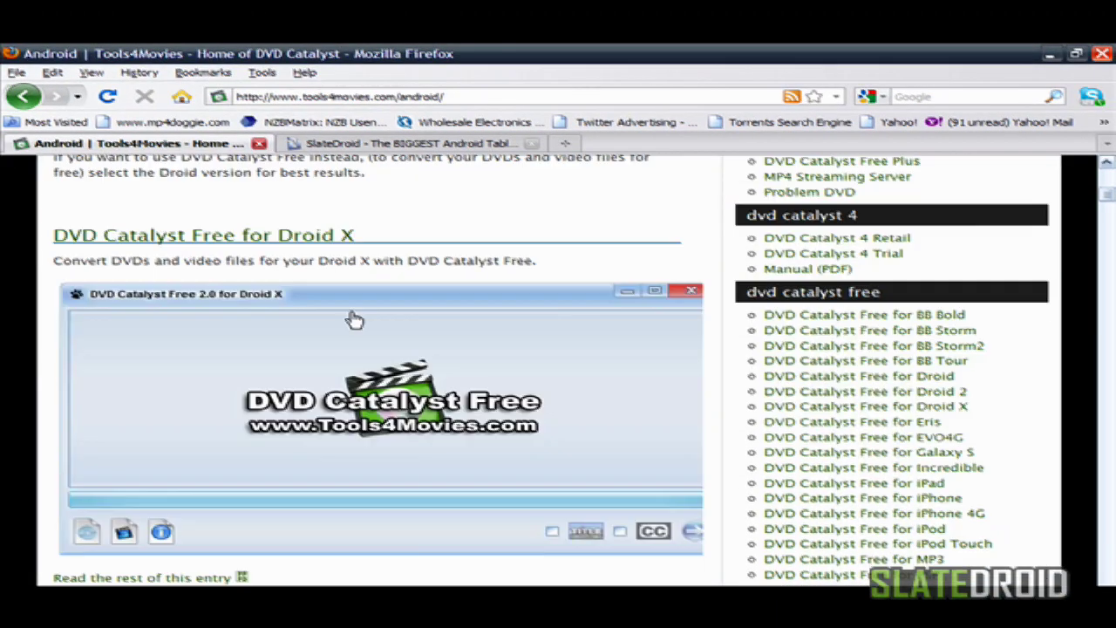
pyautogui.scroll(-8, 351, 318)
pyautogui.scroll(-12, 351, 314)
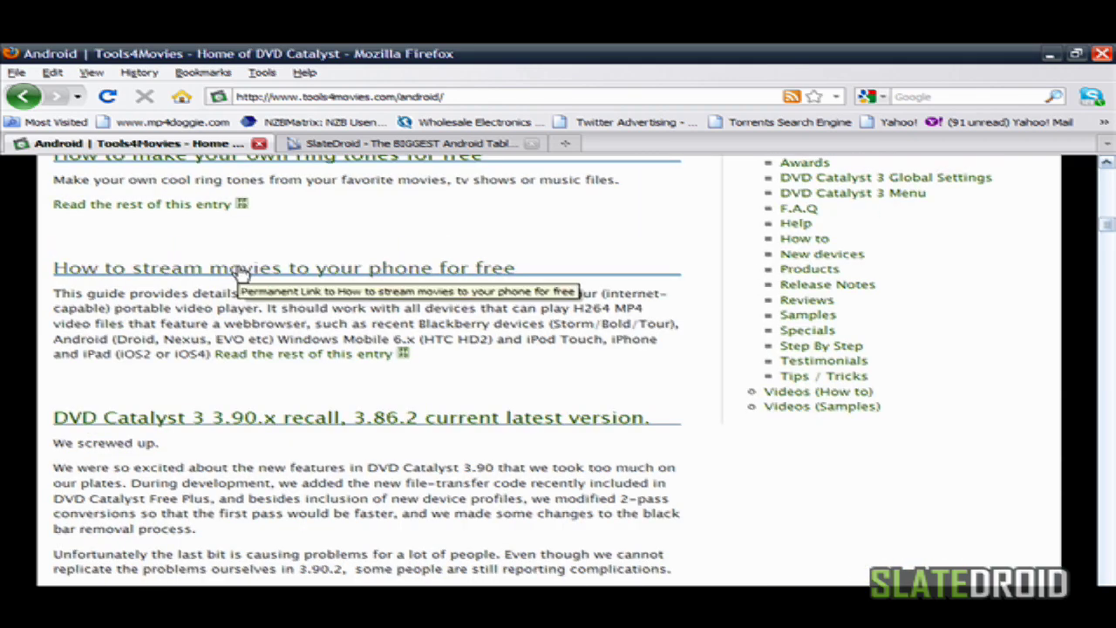
pyautogui.click(237, 270)
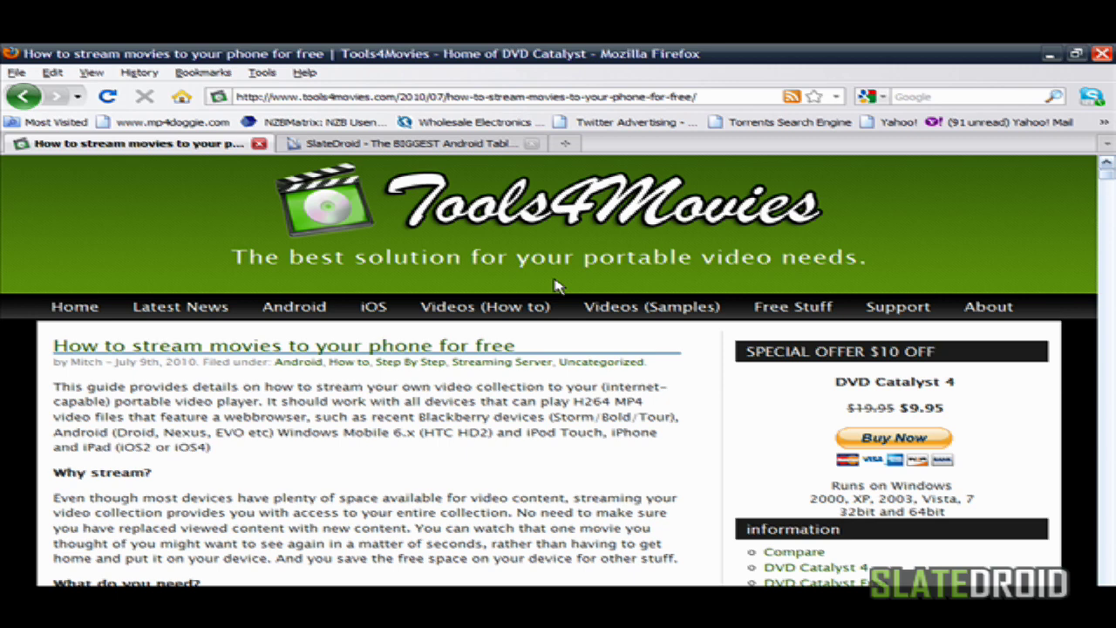
# - Read the article's "Why stream?" and "What do you need?" sections, including the application download links
pyautogui.scroll(-7, 523, 362)
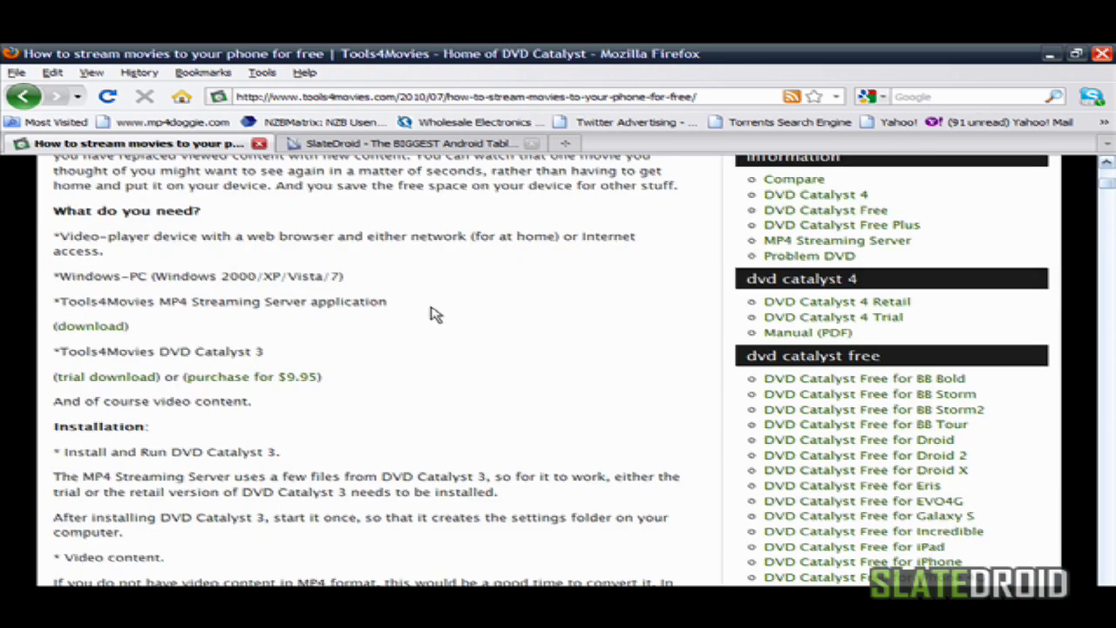
pyautogui.scroll(3, 427, 310)
pyautogui.scroll(-2, 427, 309)
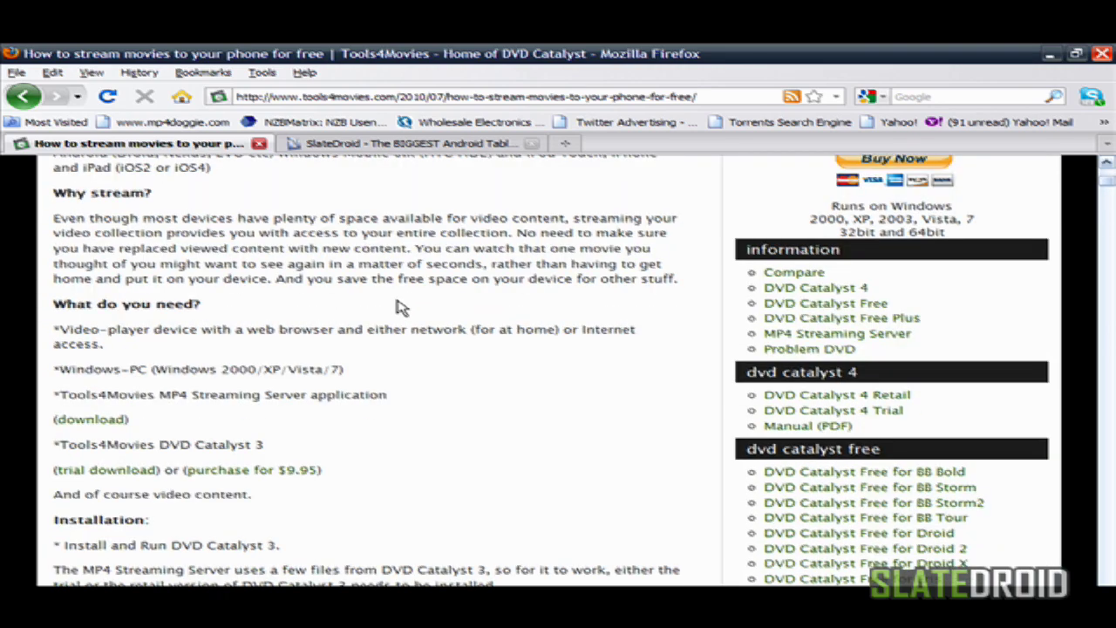
pyautogui.scroll(-2, 397, 309)
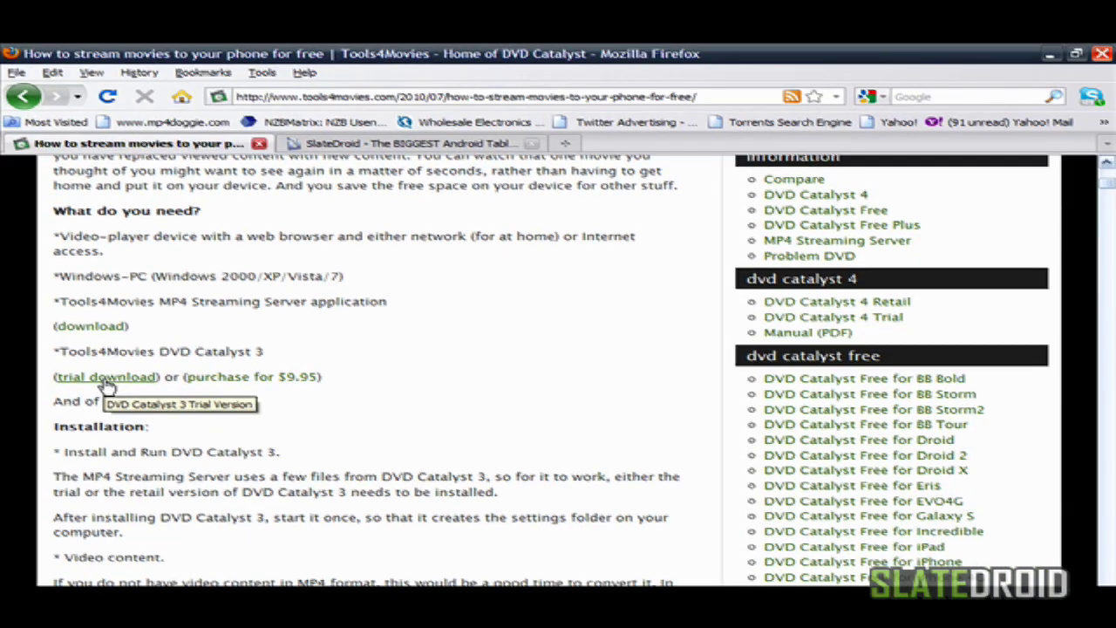
# - Minimize the browser, launch MP4 Streaming Server from the desktop and dismiss its startup message
pyautogui.click(1050, 55)
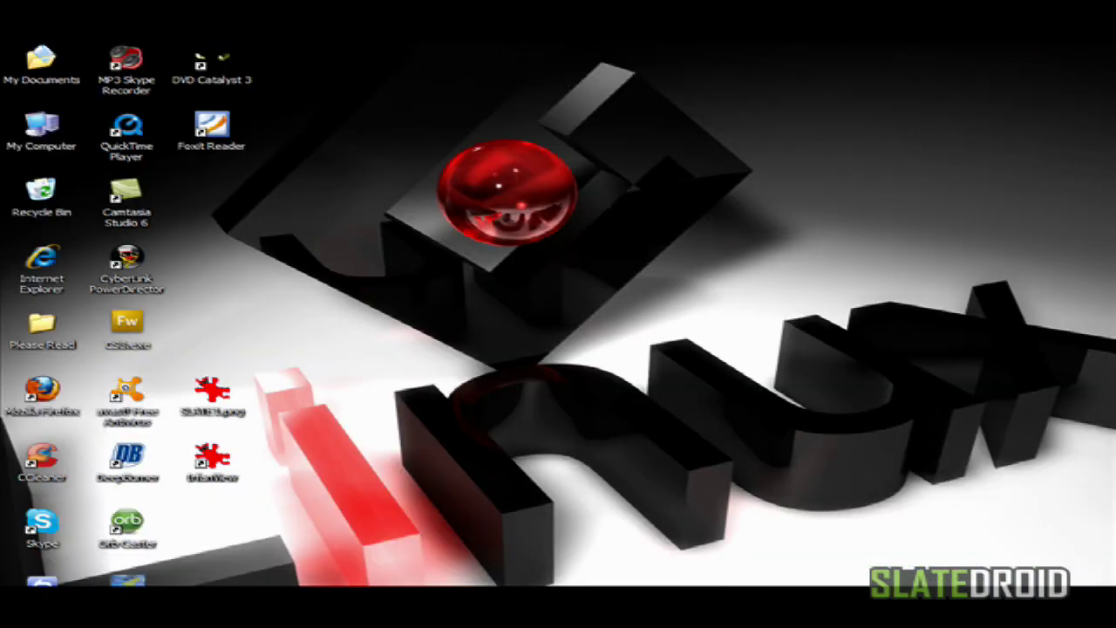
pyautogui.doubleClick(127, 580)
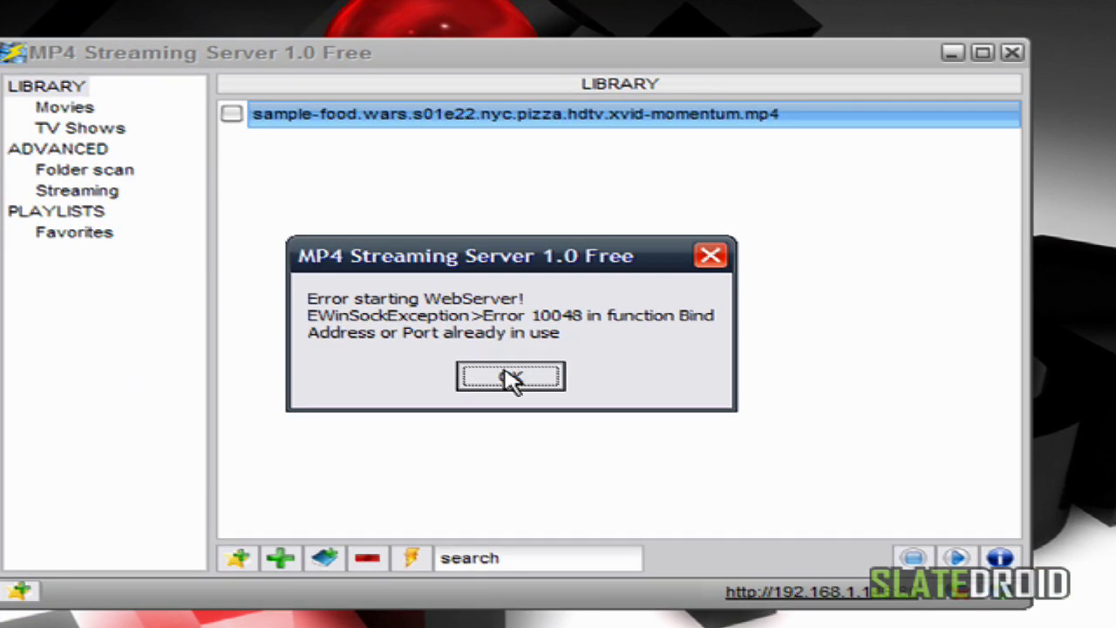
pyautogui.click(511, 377)
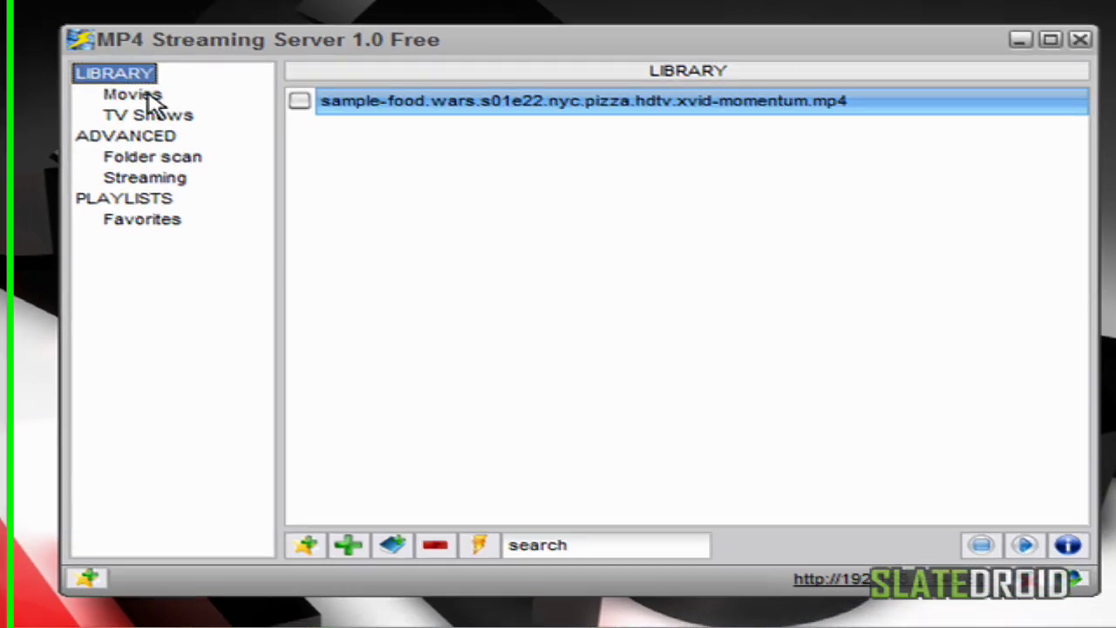
# - Look through the server's Movies, TV Shows, Library and Folder scan sections
pyautogui.click(317, 34)
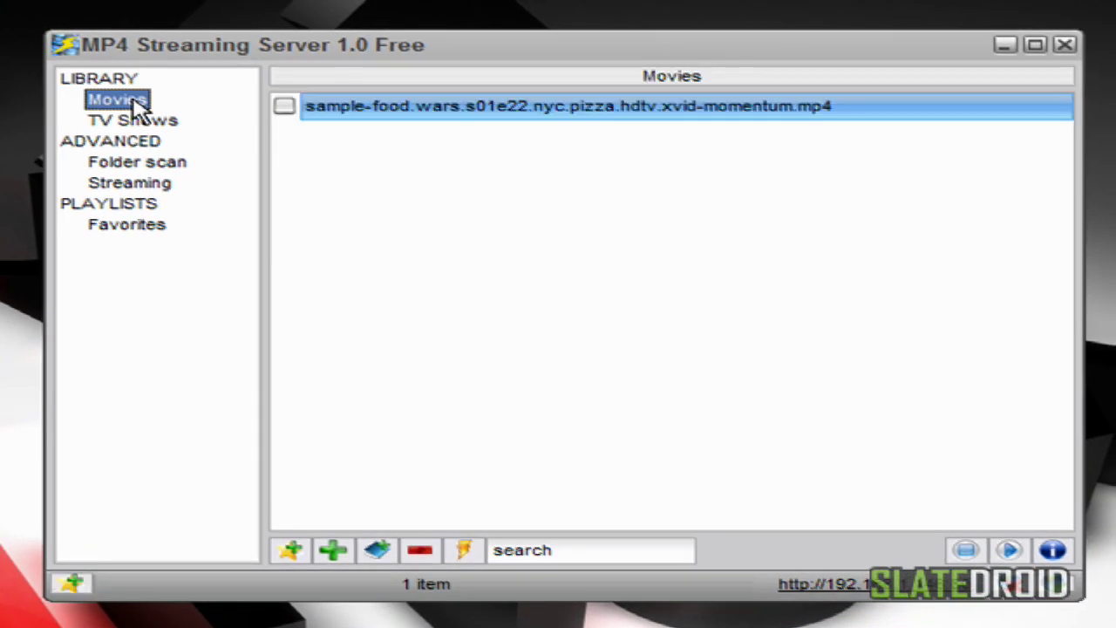
pyautogui.click(128, 120)
pyautogui.click(126, 82)
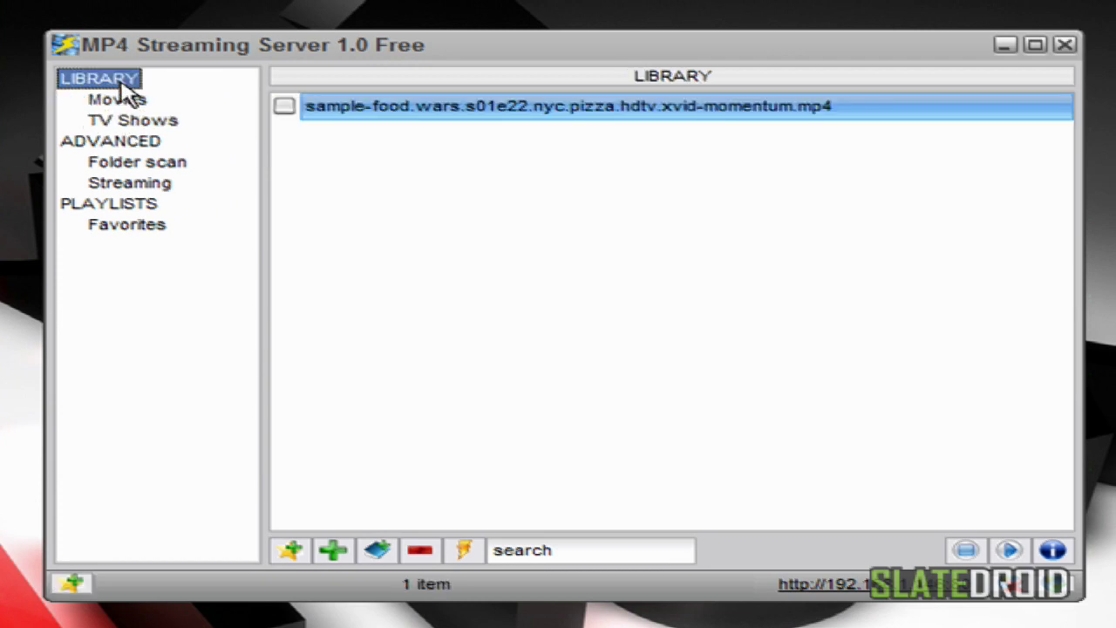
pyautogui.click(121, 163)
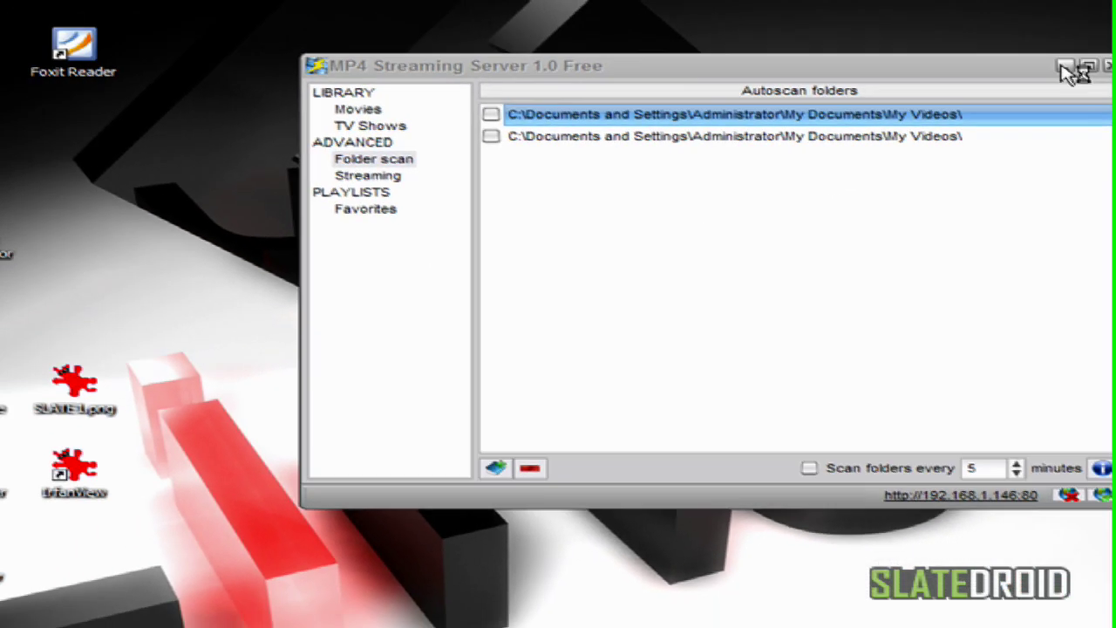
# - Switch to DVD Catalyst 3 and add Law.and.Order.LA.S01E07.HDTV.XviD-LOL.avi from its folder under GrabIt Downloads
pyautogui.click(1012, 48)
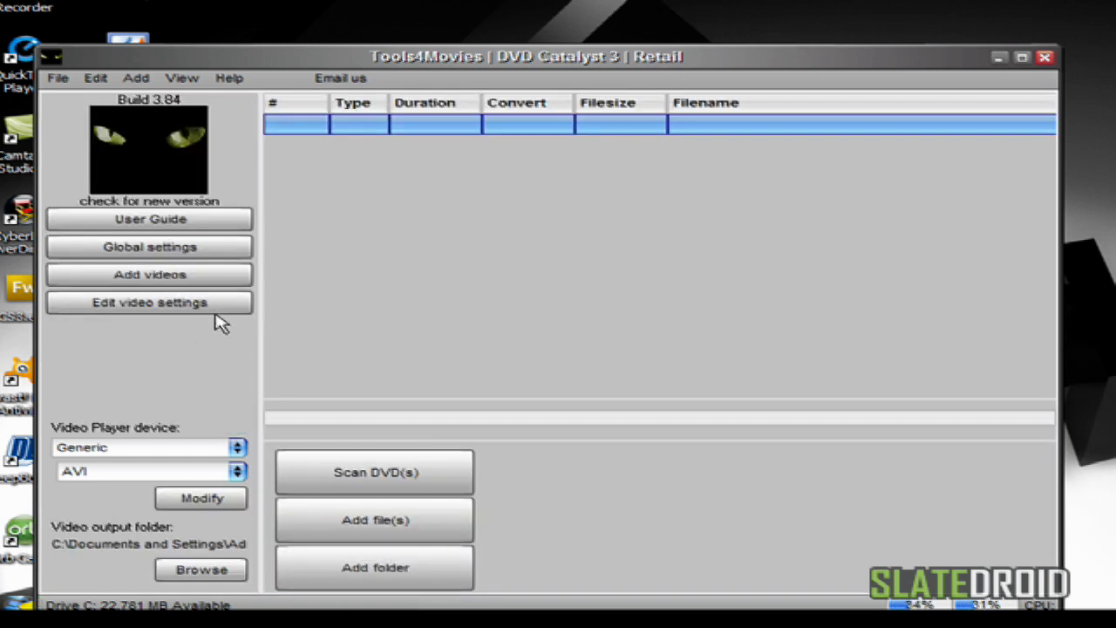
pyautogui.click(366, 522)
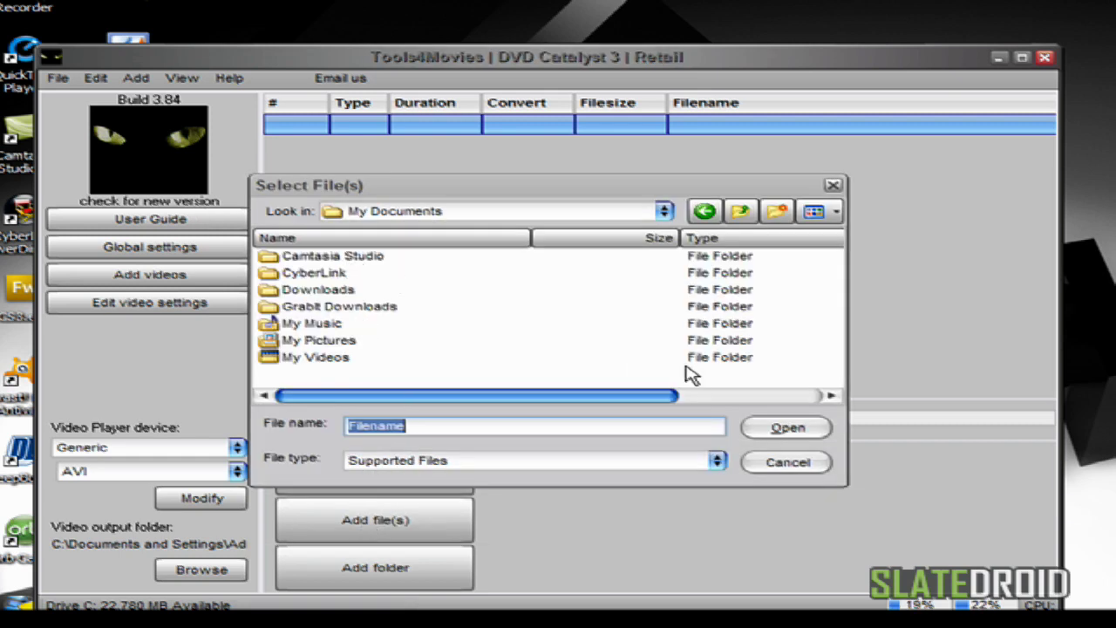
pyautogui.doubleClick(372, 308)
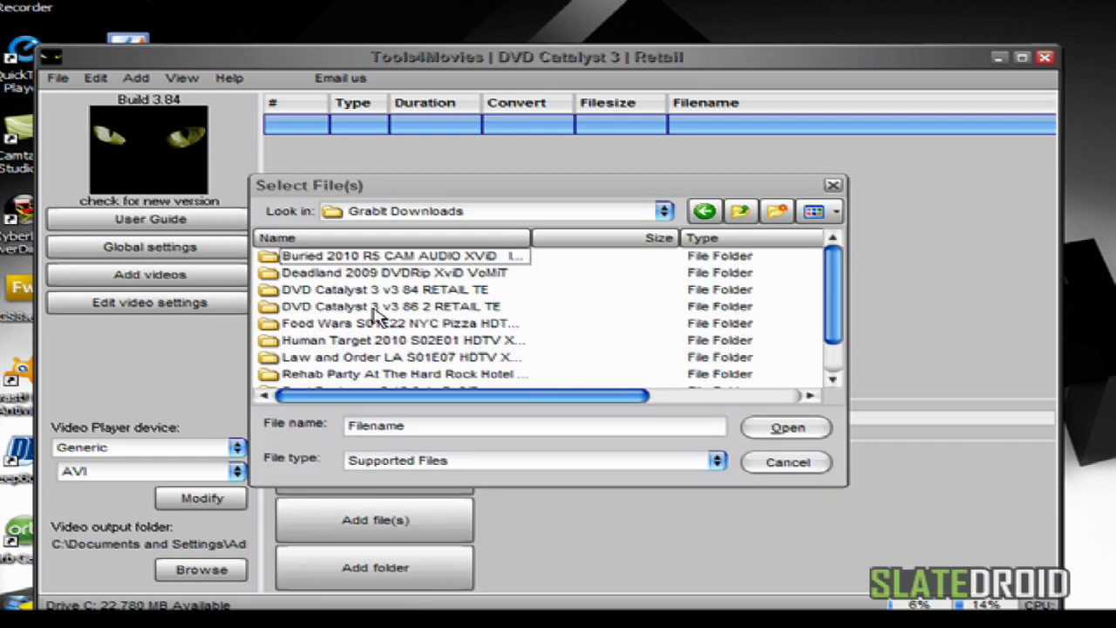
pyautogui.doubleClick(410, 357)
pyautogui.click(441, 259)
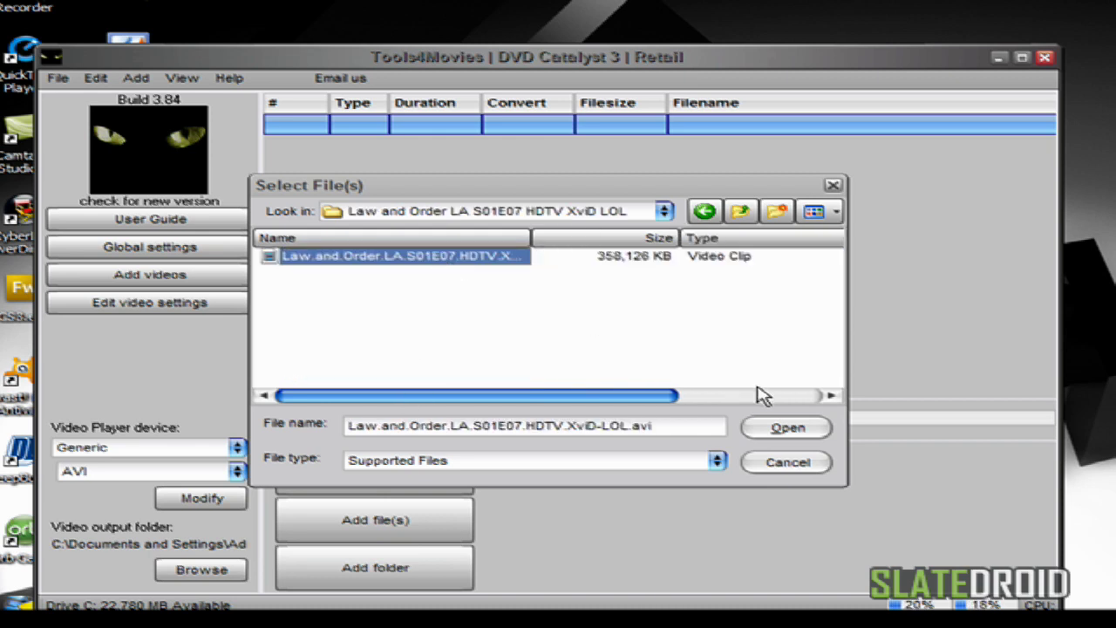
pyautogui.click(777, 431)
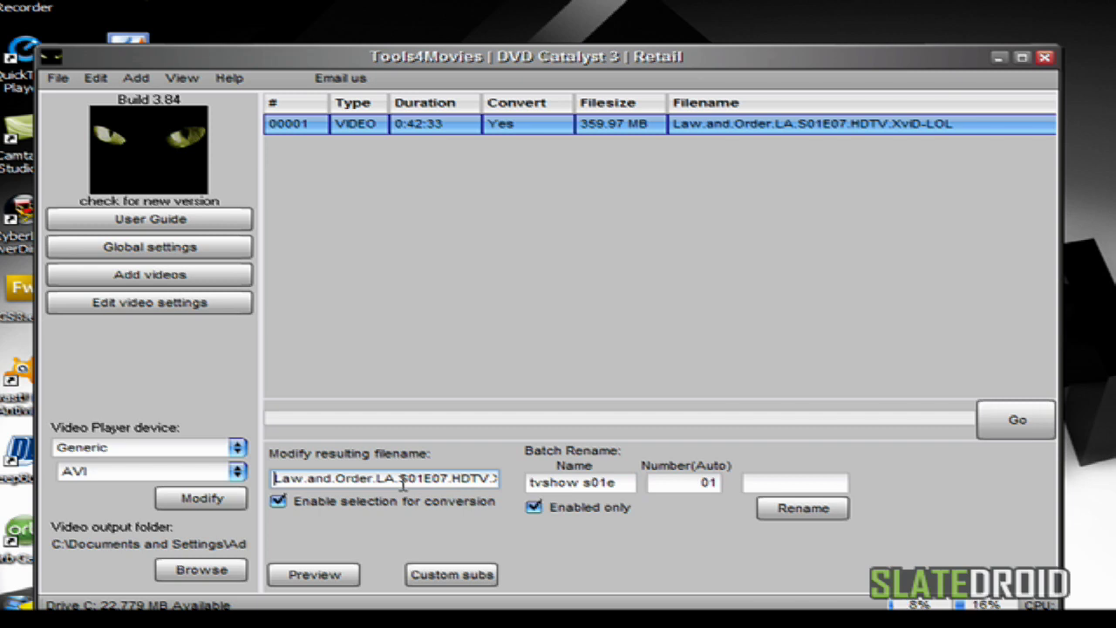
# - Examine the full resulting filename of the added video from beginning to end
pyautogui.press('Right')
pyautogui.press('Right')
pyautogui.press('Right')
pyautogui.press('Right')
pyautogui.press('Right')
pyautogui.press('Right')
pyautogui.press('Right')
pyautogui.press('Right')
pyautogui.press('Right')
pyautogui.press('Right')
pyautogui.press('Right')
pyautogui.press('Right')
pyautogui.press('Right')
pyautogui.press('Right')
pyautogui.press('Right')
pyautogui.press('Right')
pyautogui.press('Right')
pyautogui.press('Right')
pyautogui.press('Right')
pyautogui.press('Right')
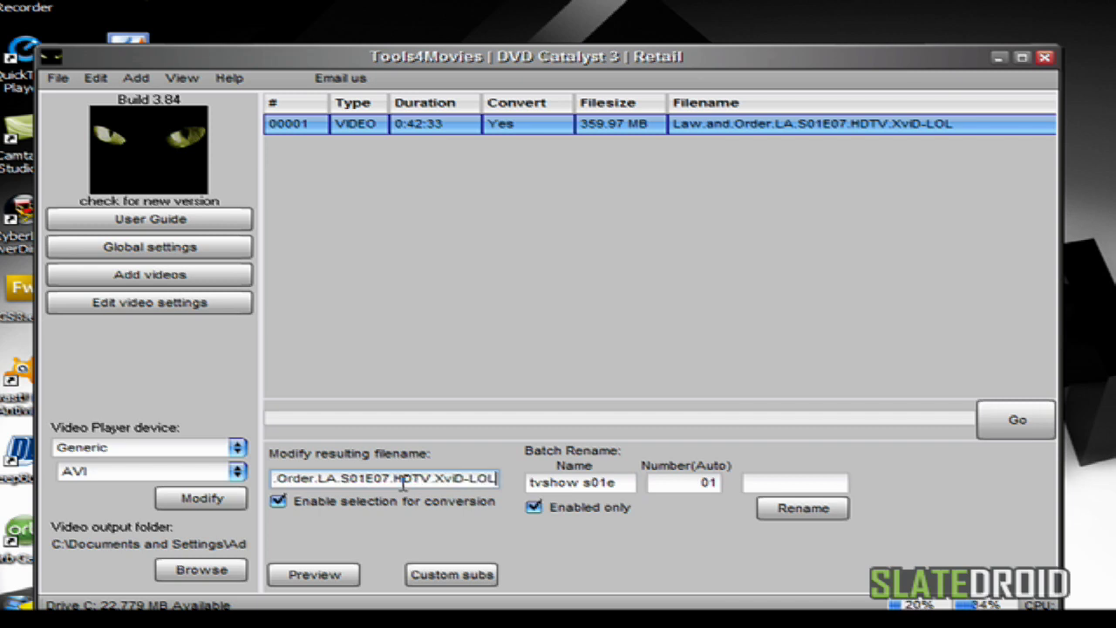
pyautogui.press('Left')
pyautogui.press('Left')
pyautogui.press('Left')
pyautogui.press('Left')
pyautogui.press('Left')
pyautogui.press('Left')
pyautogui.press('Left')
pyautogui.press('Left')
pyautogui.press('Left')
pyautogui.press('Left')
pyautogui.press('Left')
pyautogui.press('Left')
pyautogui.press('Left')
pyautogui.press('Left')
pyautogui.press('Left')
pyautogui.press('Left')
pyautogui.press('Left')
pyautogui.press('Left')
pyautogui.press('Left')
pyautogui.press('Left')
pyautogui.press('Left')
pyautogui.press('Left')
pyautogui.press('Left')
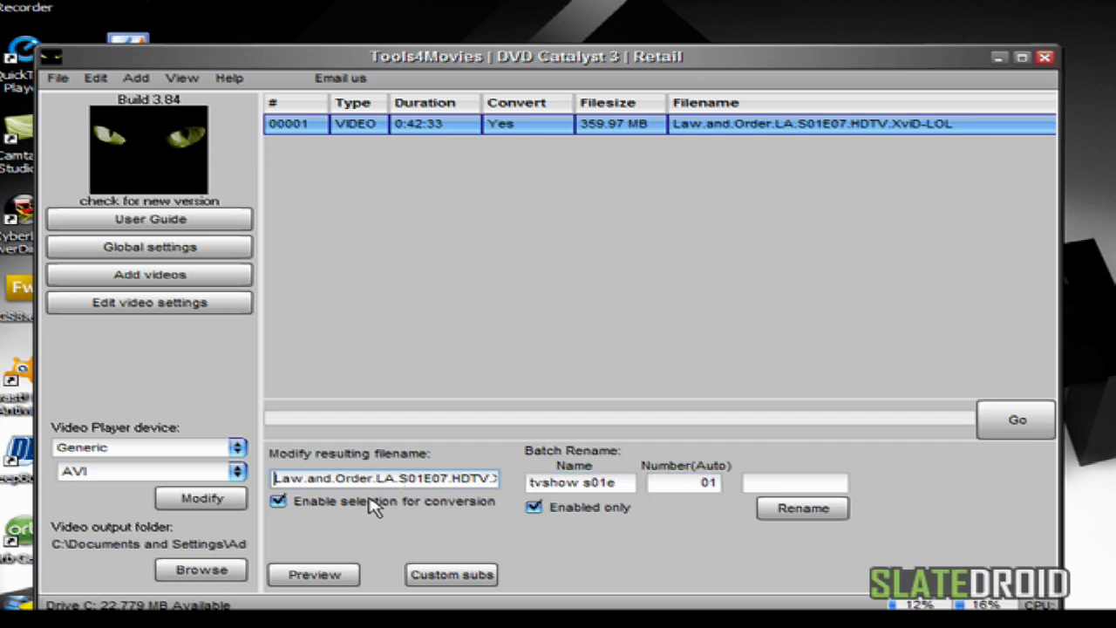
# - Modify the Generic AVI device profile so that the player screensize is 720 x 400
pyautogui.click(216, 503)
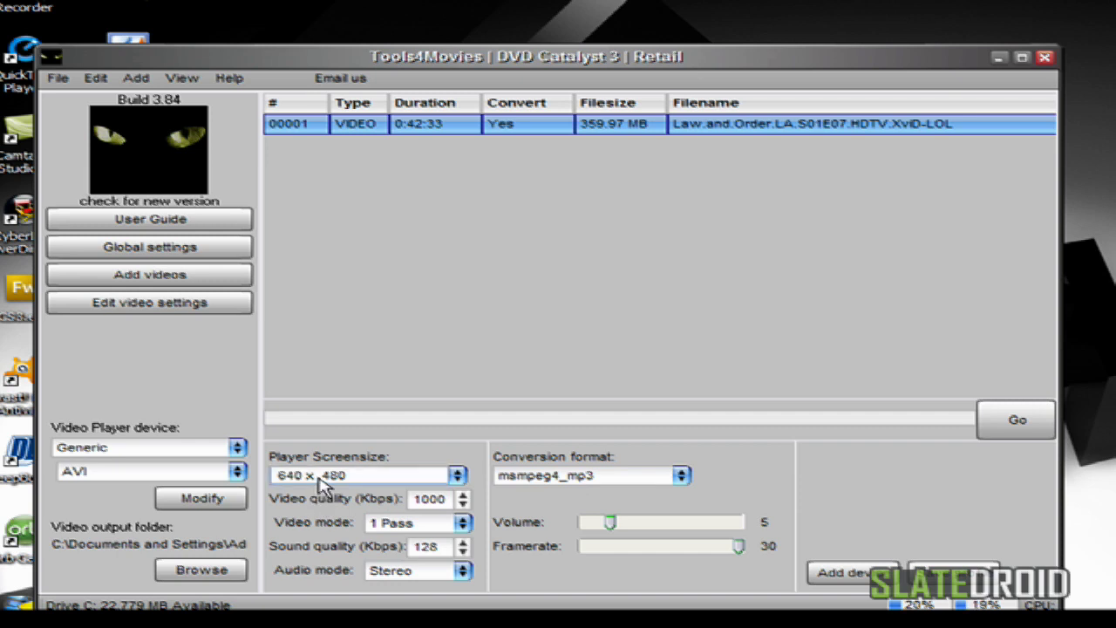
pyautogui.click(456, 475)
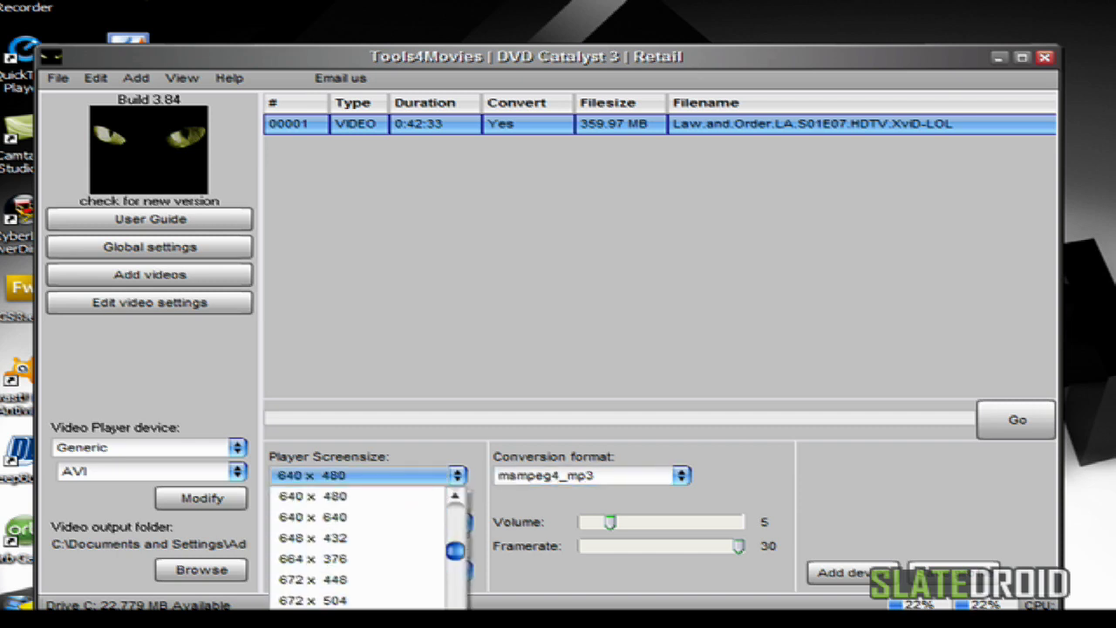
pyautogui.scroll(-5, 362, 547)
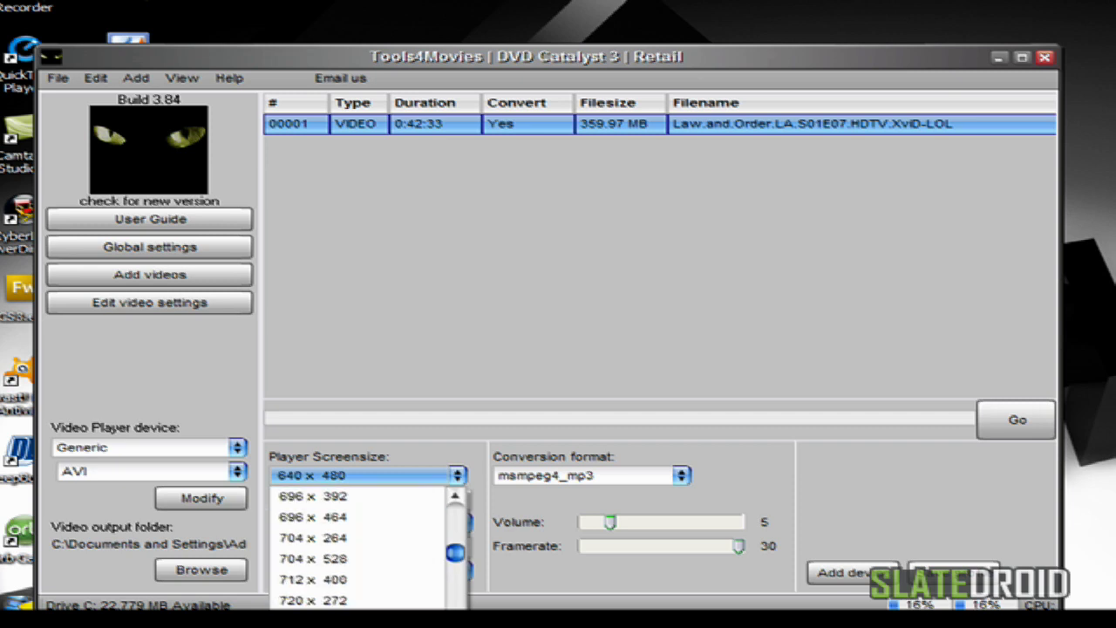
pyautogui.scroll(-1, 436, 573)
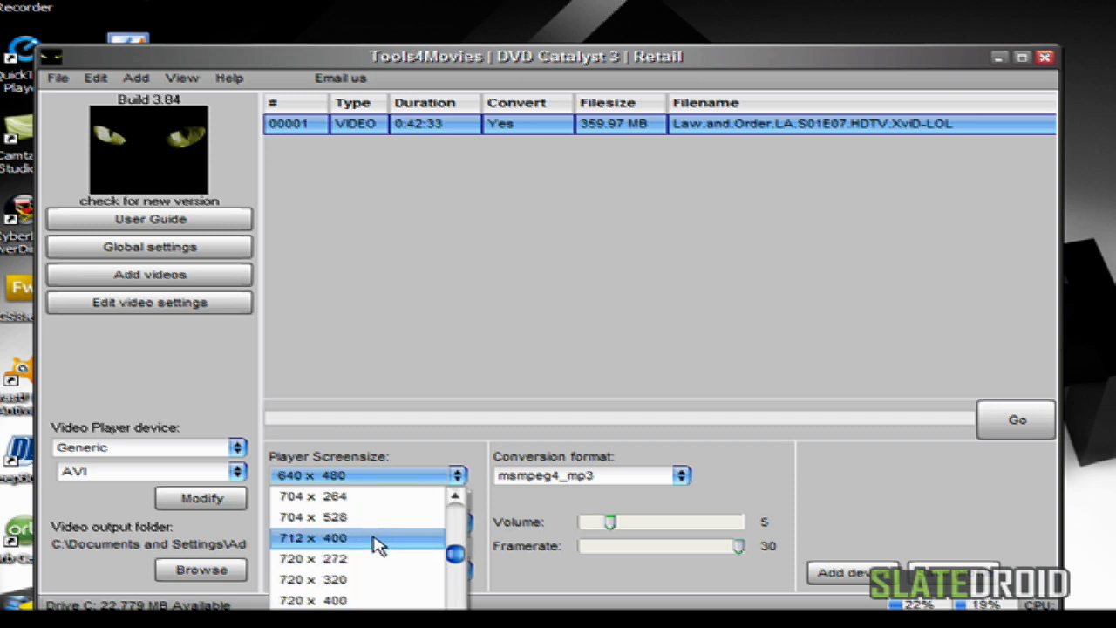
pyautogui.click(362, 600)
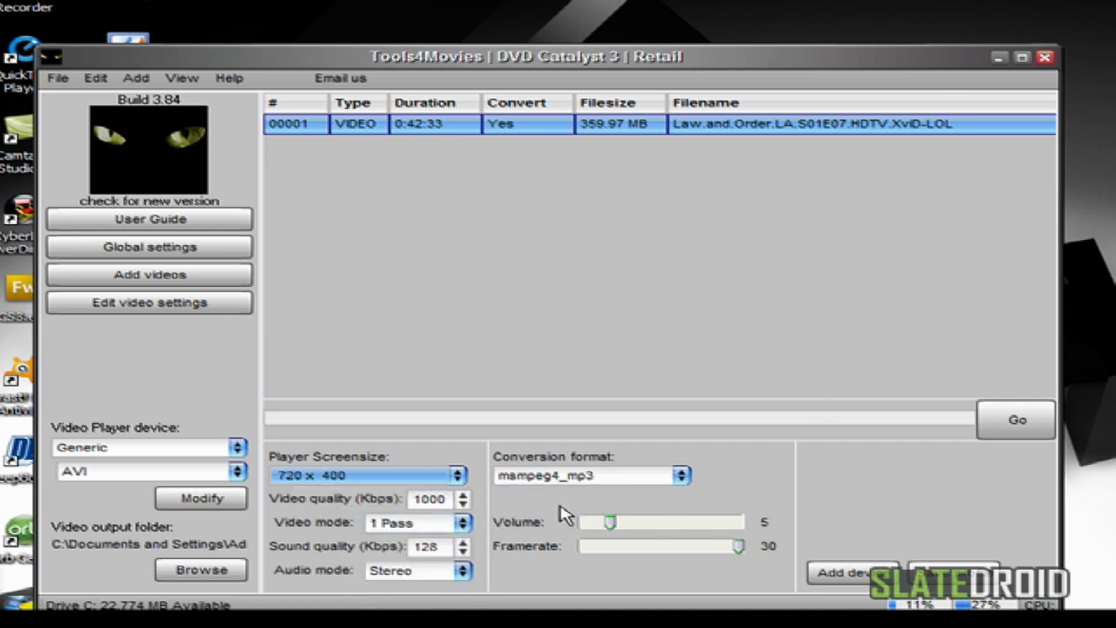
# - Raise the conversion volume to 9 and start converting the video
pyautogui.moveTo(610, 528); pyautogui.dragTo(635, 528)
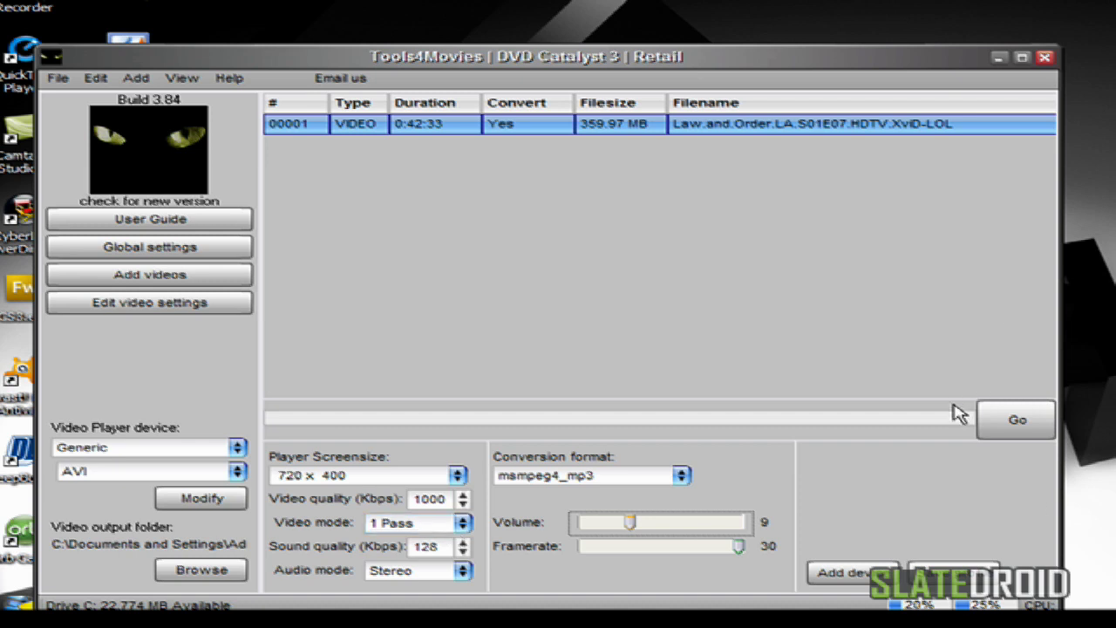
pyautogui.click(1018, 425)
pyautogui.click(1018, 422)
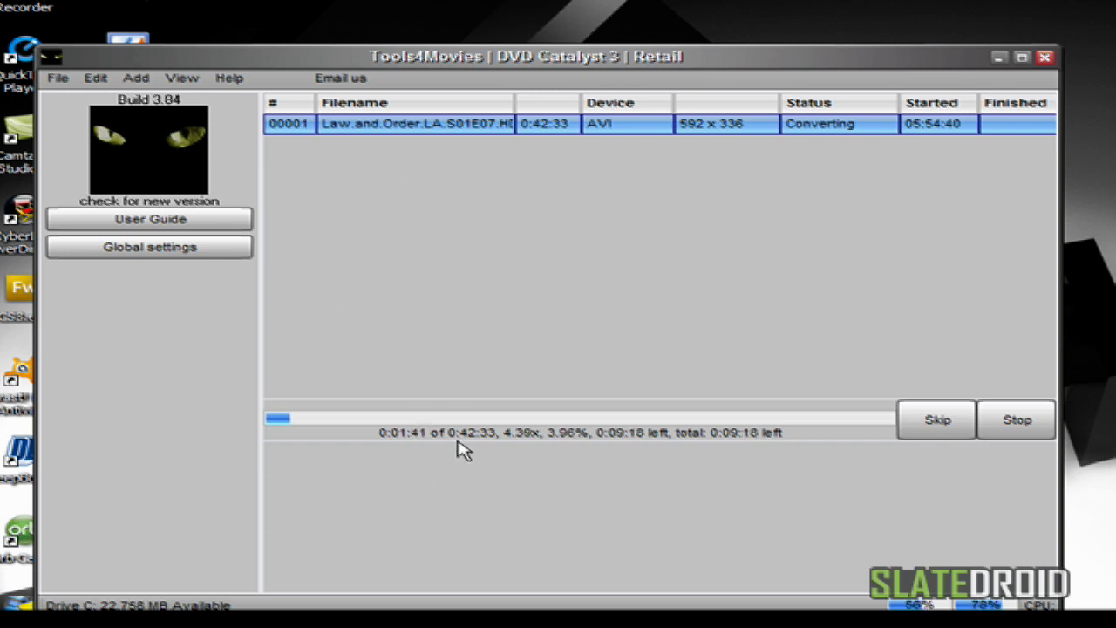
# - Minimize the converter and close the MP4 Streaming Server window that uses port 8080
pyautogui.click(1000, 57)
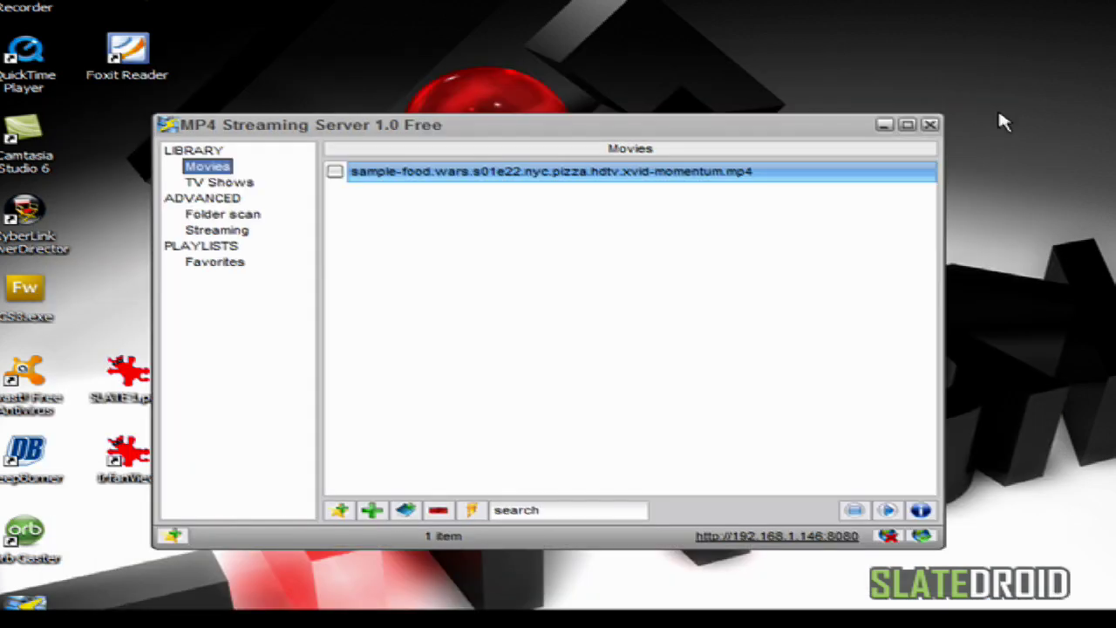
pyautogui.click(930, 126)
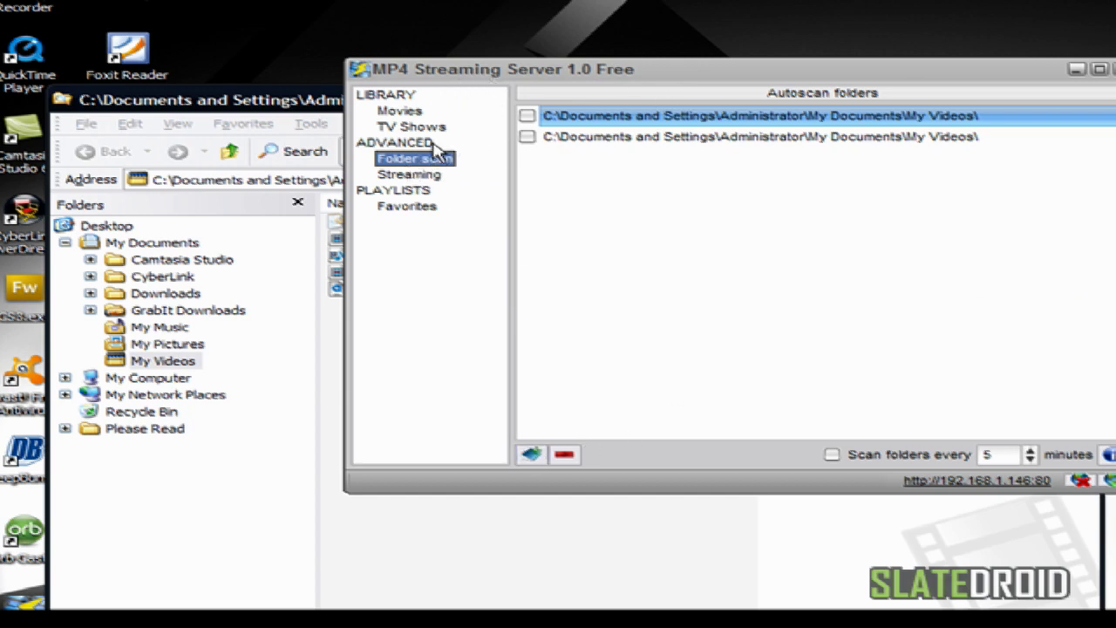
# - Look through the Movies, Streaming, Playlists and Favorites sections of the remaining MP4 Streaming Server window
pyautogui.click(408, 114)
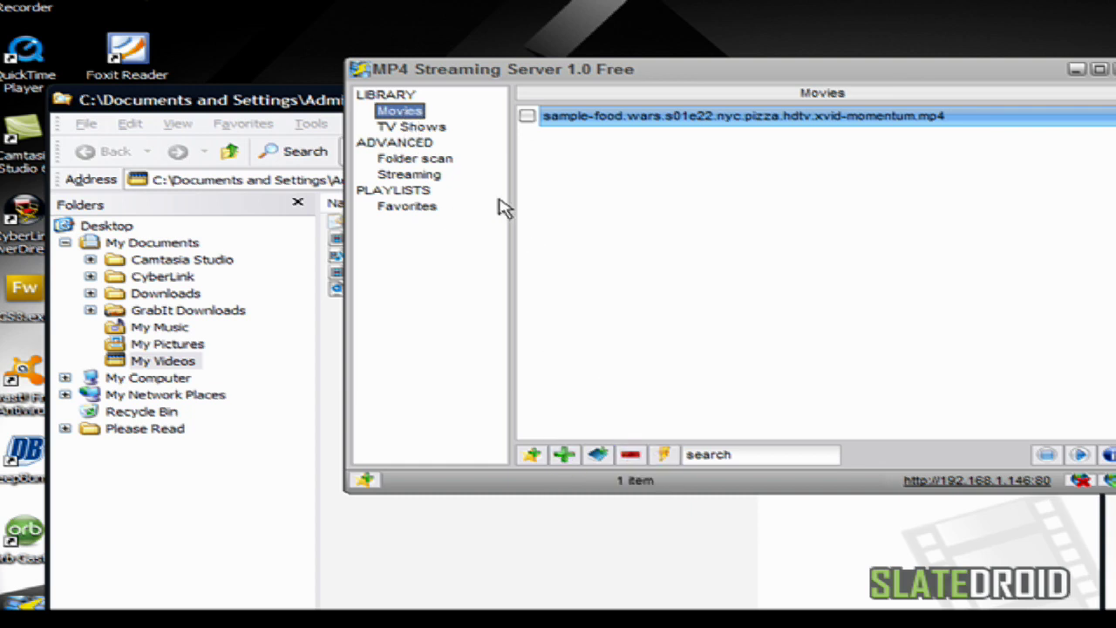
pyautogui.click(427, 176)
pyautogui.press('Down')
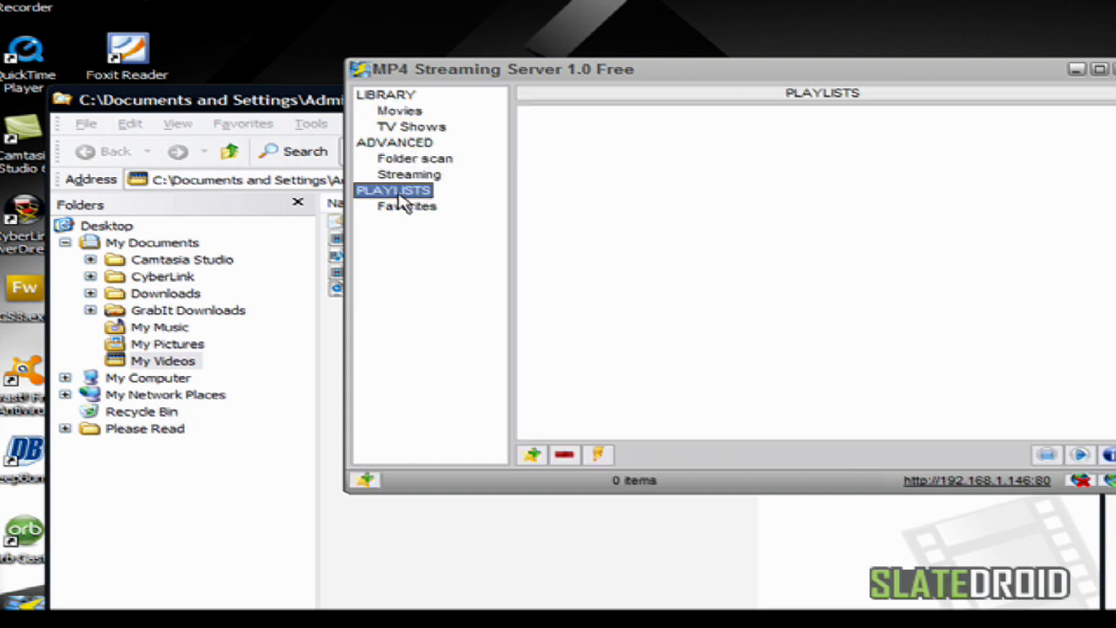
pyautogui.click(417, 213)
pyautogui.click(419, 192)
# - Check the autoscan folders and display the streaming server settings
pyautogui.click(405, 145)
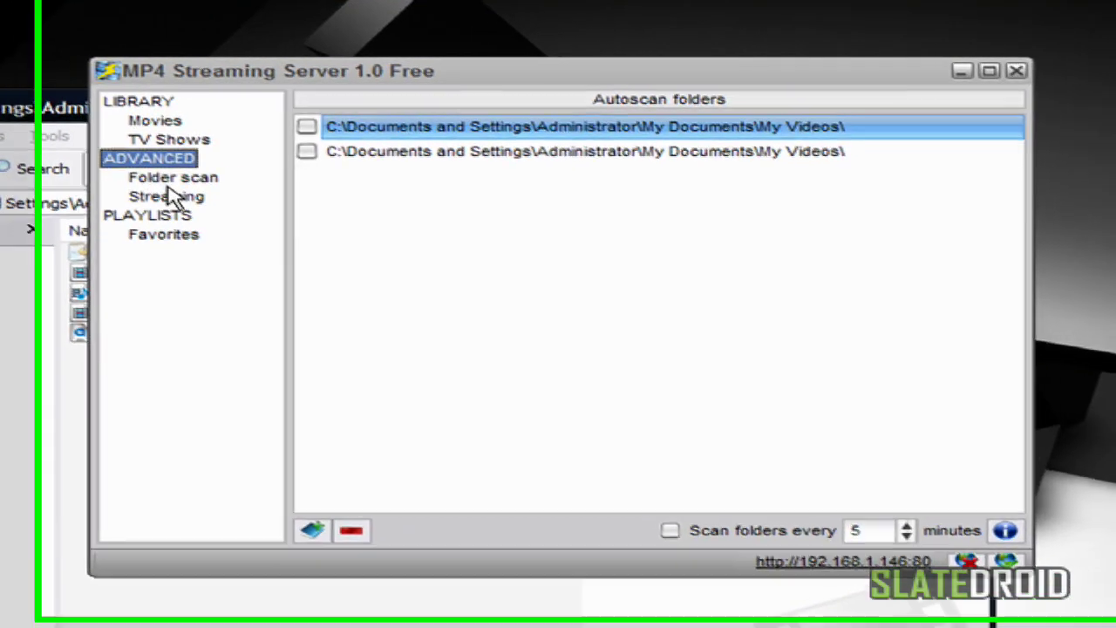
pyautogui.click(412, 158)
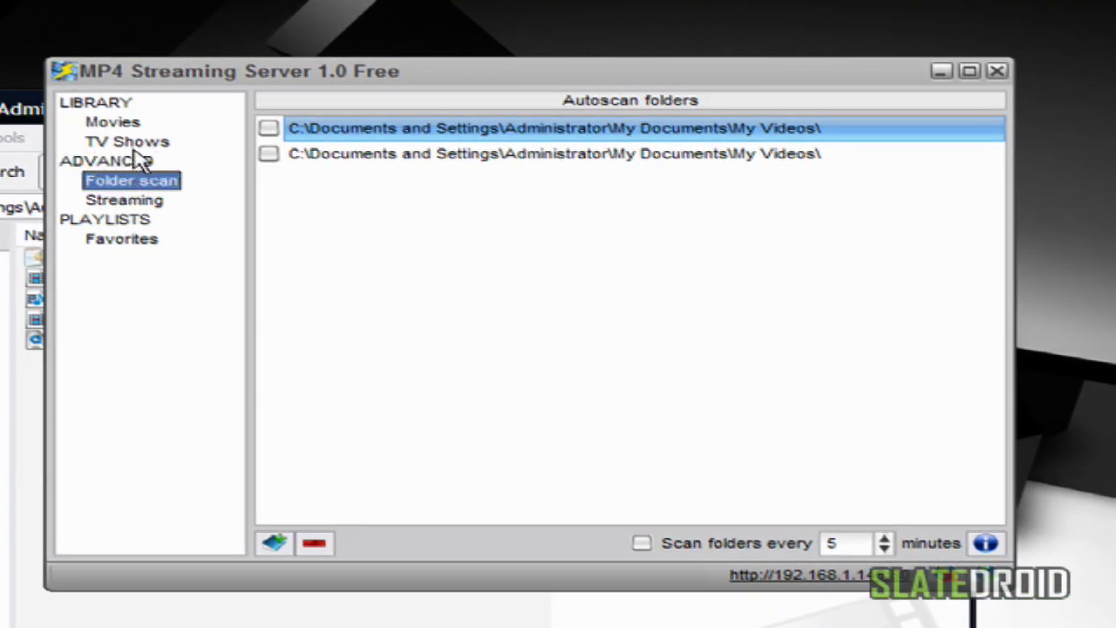
pyautogui.click(120, 200)
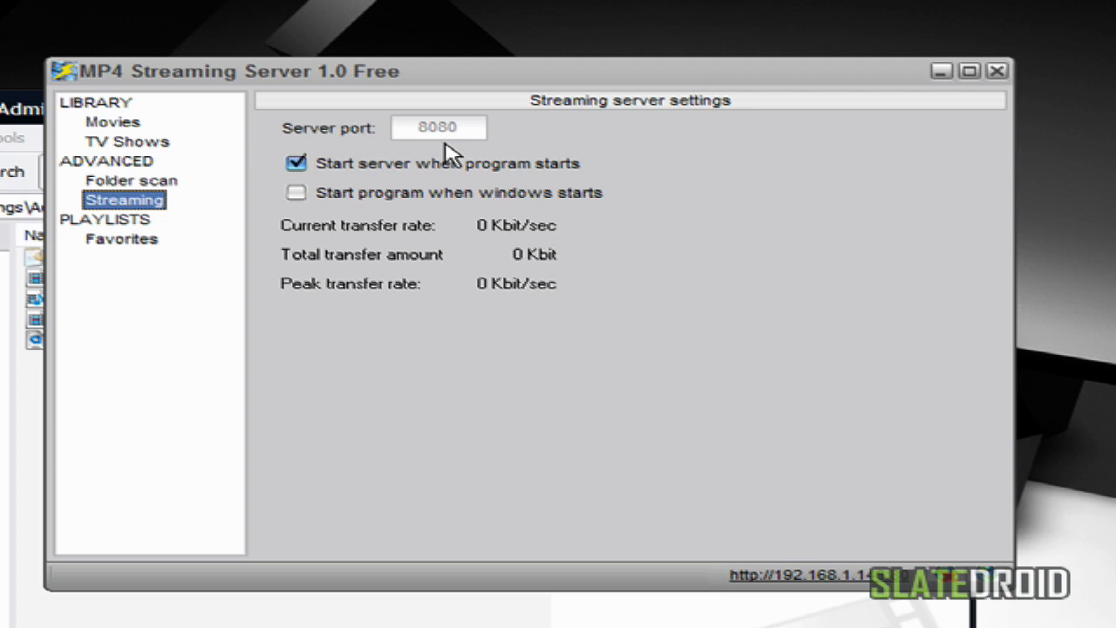
# - Minimize the MP4 Streaming Server and My Videos windows and open the Orb Control Panel from the desktop
pyautogui.click(941, 72)
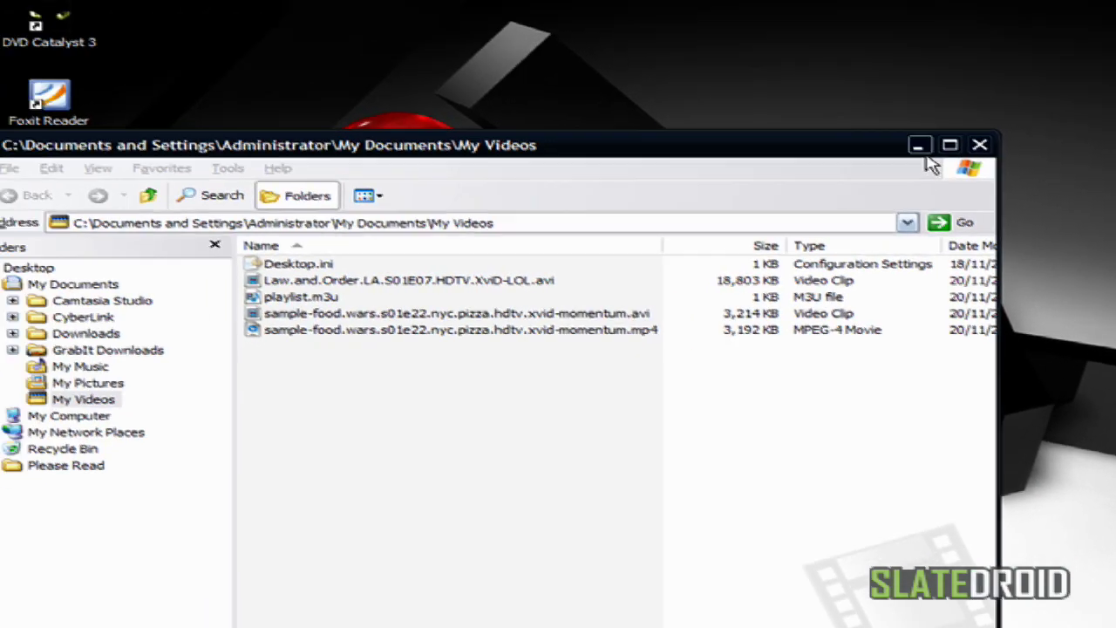
pyautogui.click(870, 108)
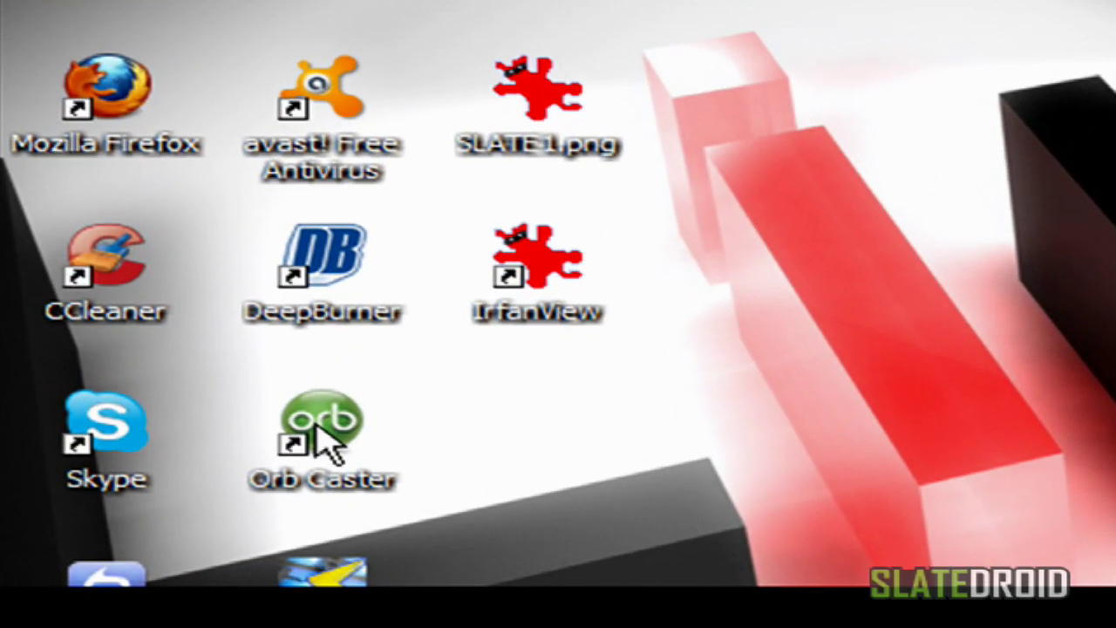
pyautogui.doubleClick(126, 524)
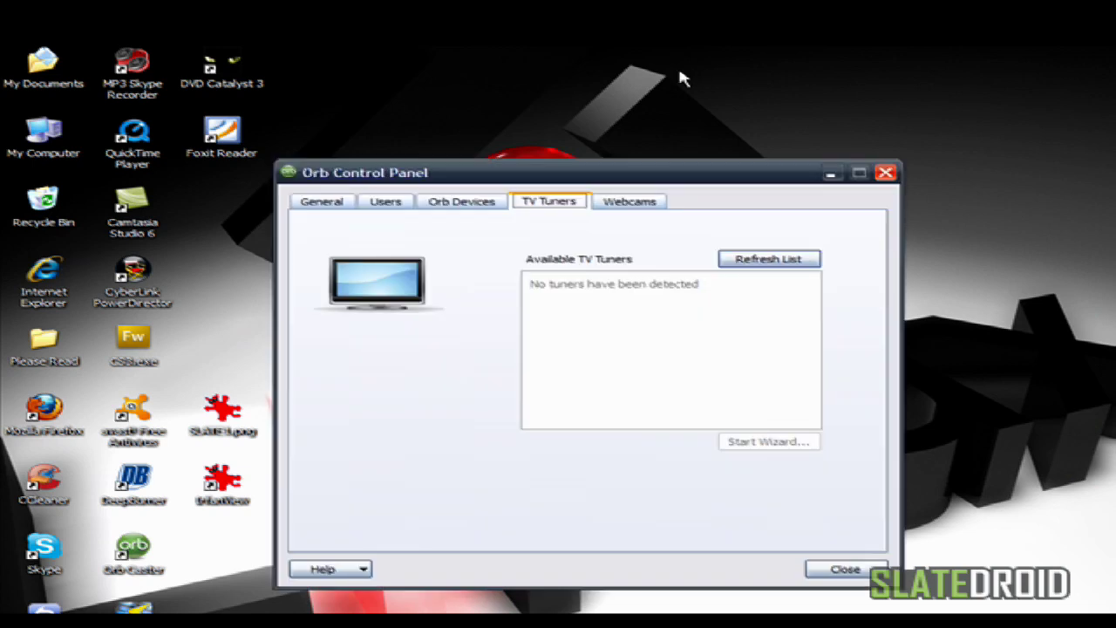
# - Look through the Orb Devices, Users, TV Tuners and Webcams settings of the Orb Control Panel and close it
pyautogui.click(461, 202)
pyautogui.click(386, 204)
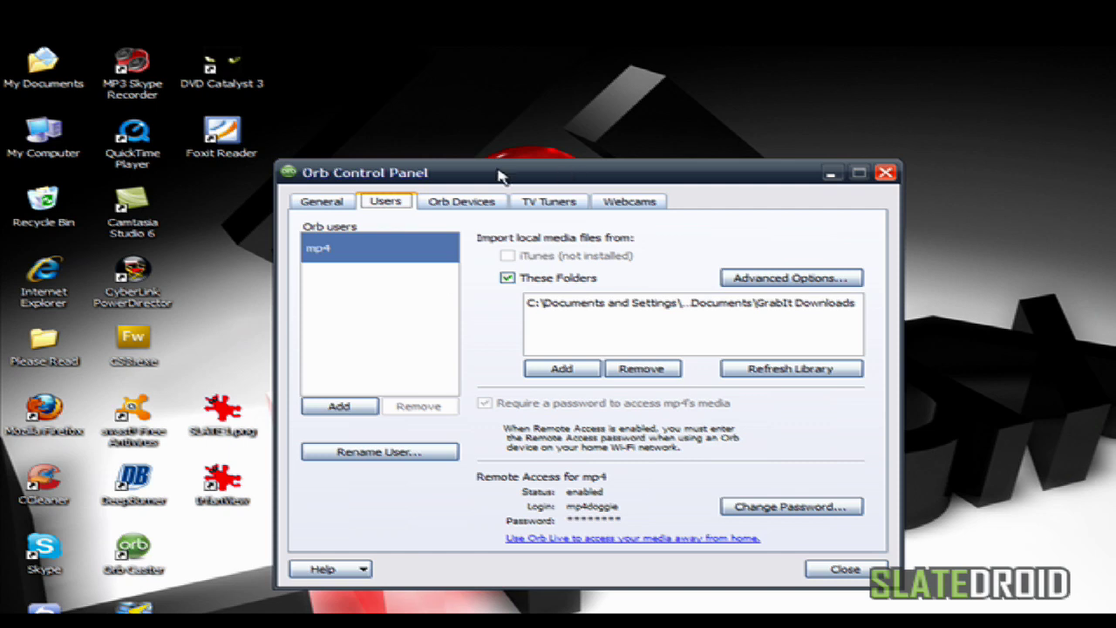
pyautogui.click(440, 203)
pyautogui.click(401, 204)
pyautogui.click(516, 207)
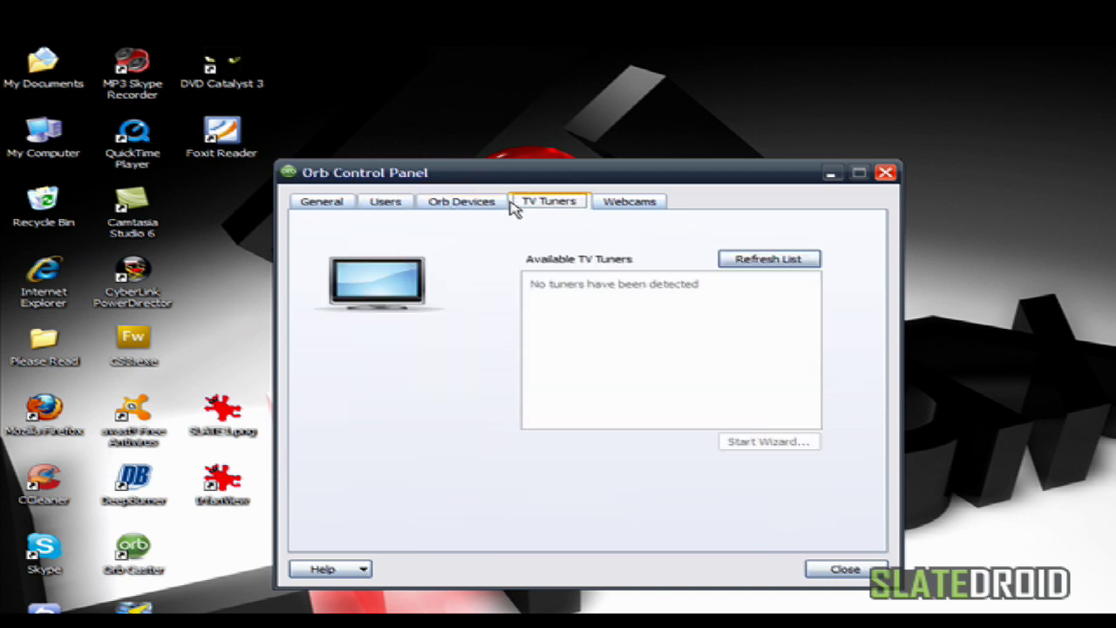
pyautogui.click(607, 207)
pyautogui.click(384, 204)
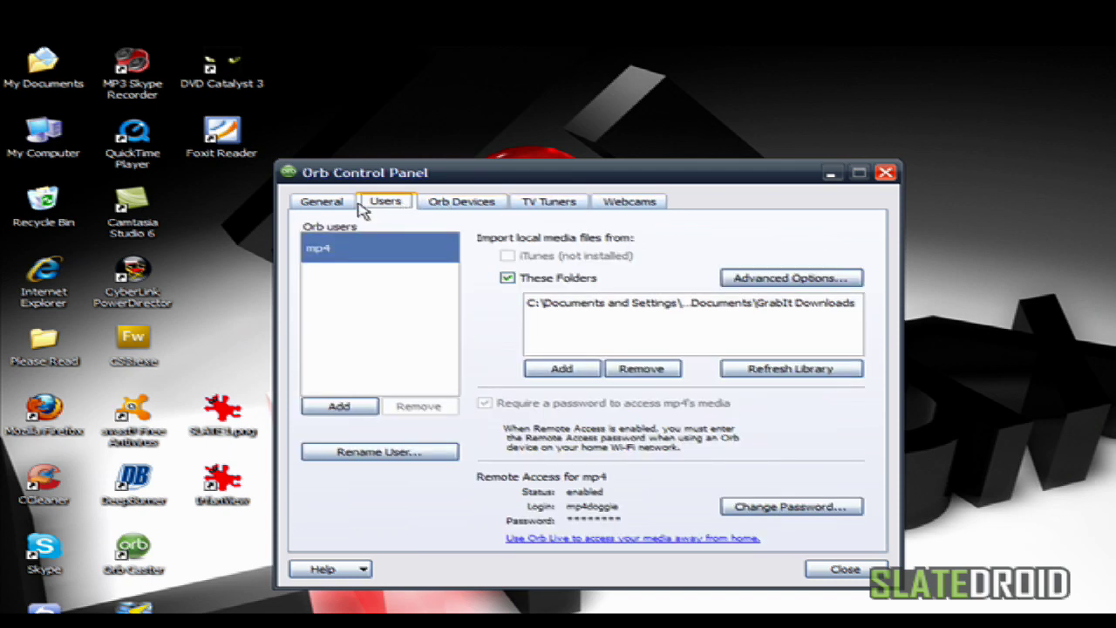
pyautogui.click(844, 568)
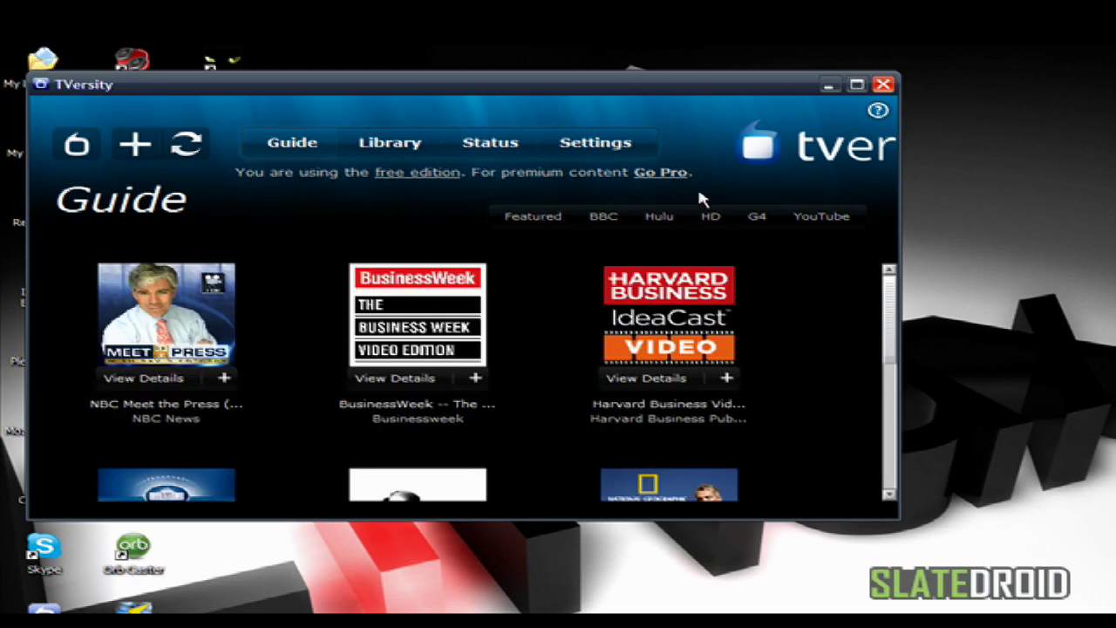
# - In TVersity, browse the shows in the Guide and display the general settings with the media sharing options
pyautogui.scroll(-5, 881, 315)
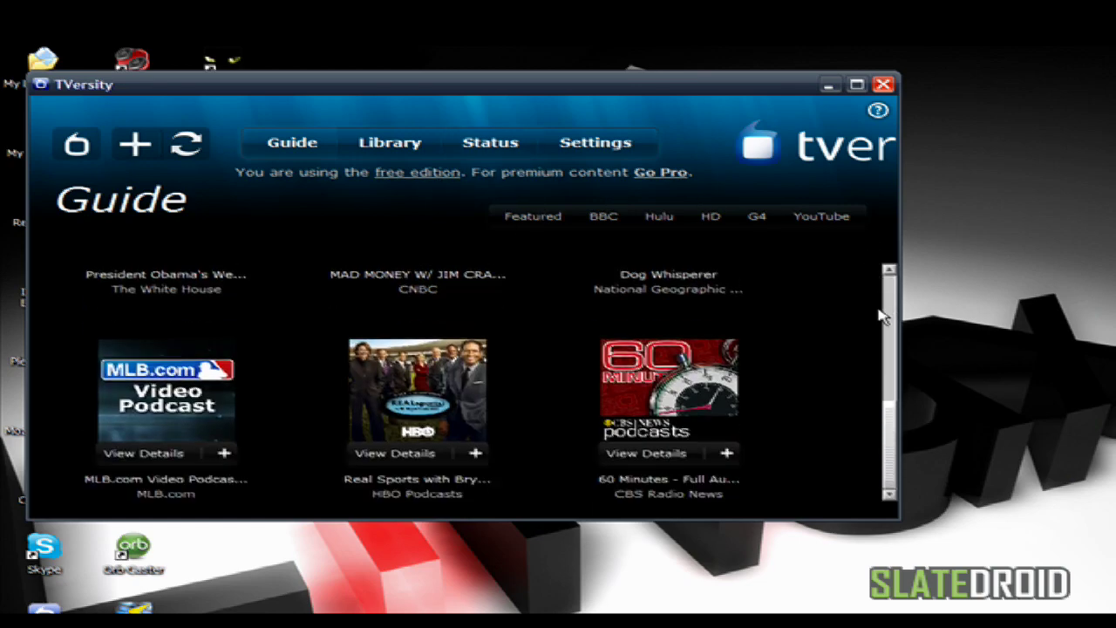
pyautogui.scroll(5, 881, 315)
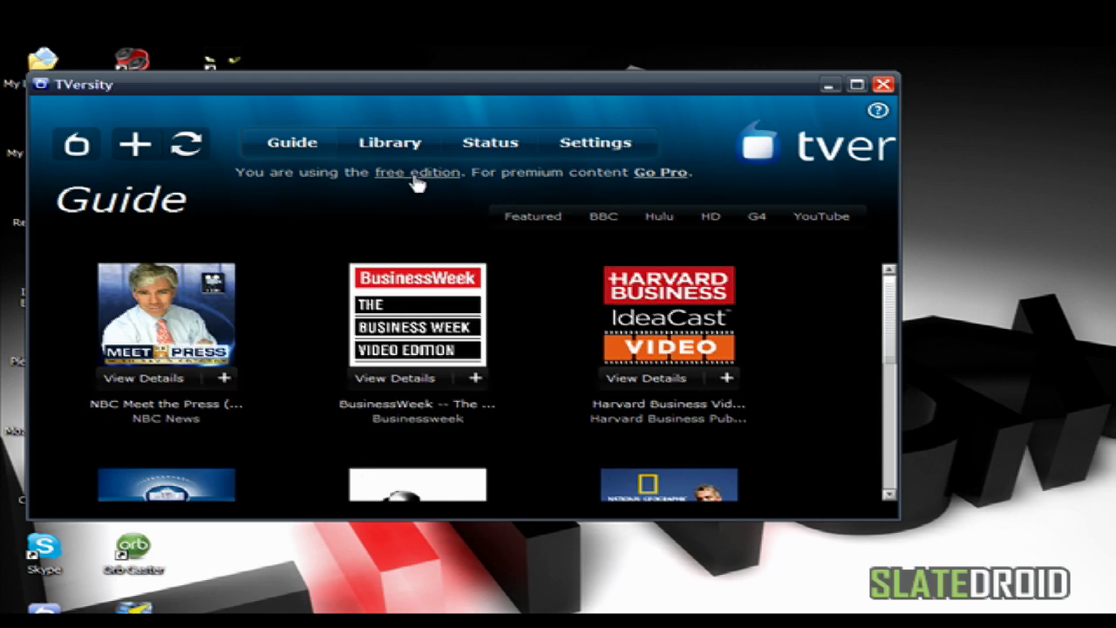
pyautogui.click(560, 147)
pyautogui.scroll(-3, 740, 249)
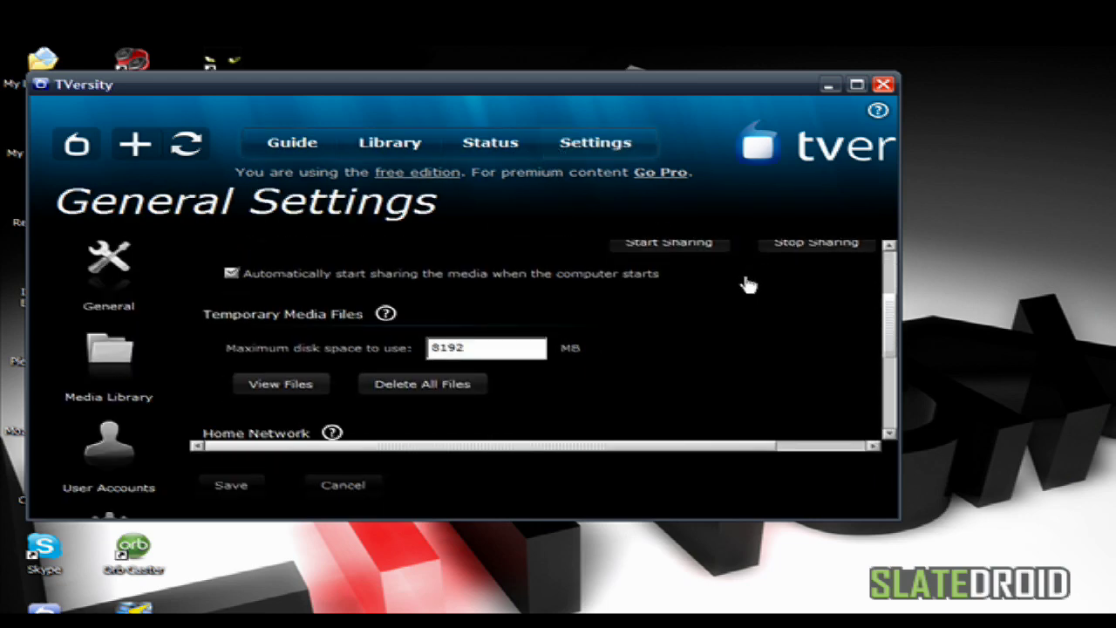
pyautogui.scroll(3, 610, 295)
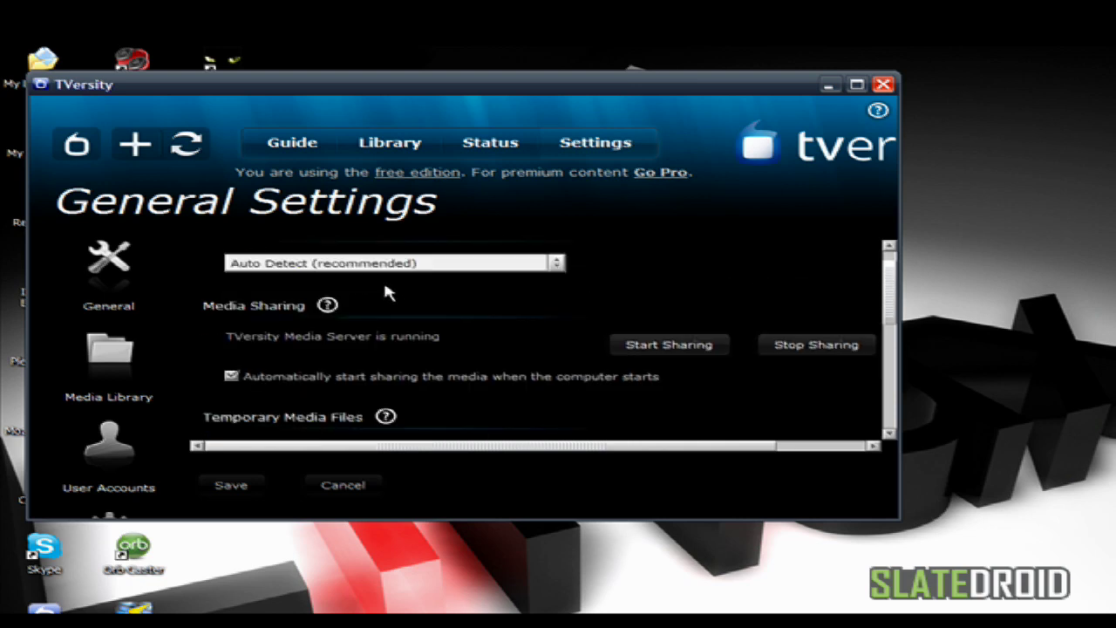
# - Examine the general settings from media sharing through the Home Network IP address and port to the HTTP proxy and maximum timeshift
pyautogui.scroll(-3, 398, 264)
pyautogui.scroll(3, 401, 264)
pyautogui.scroll(1, 401, 264)
pyautogui.moveTo(396, 260)
pyautogui.scroll(-9, 729, 258)
pyautogui.scroll(-2, 698, 273)
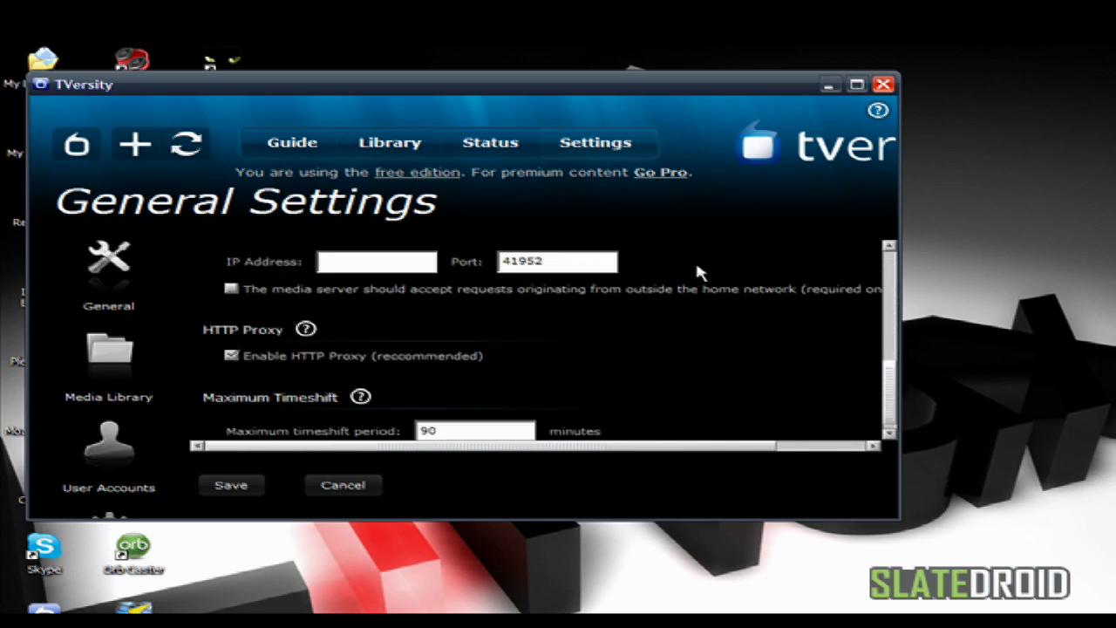
pyautogui.scroll(-1, 697, 273)
pyautogui.scroll(2, 702, 275)
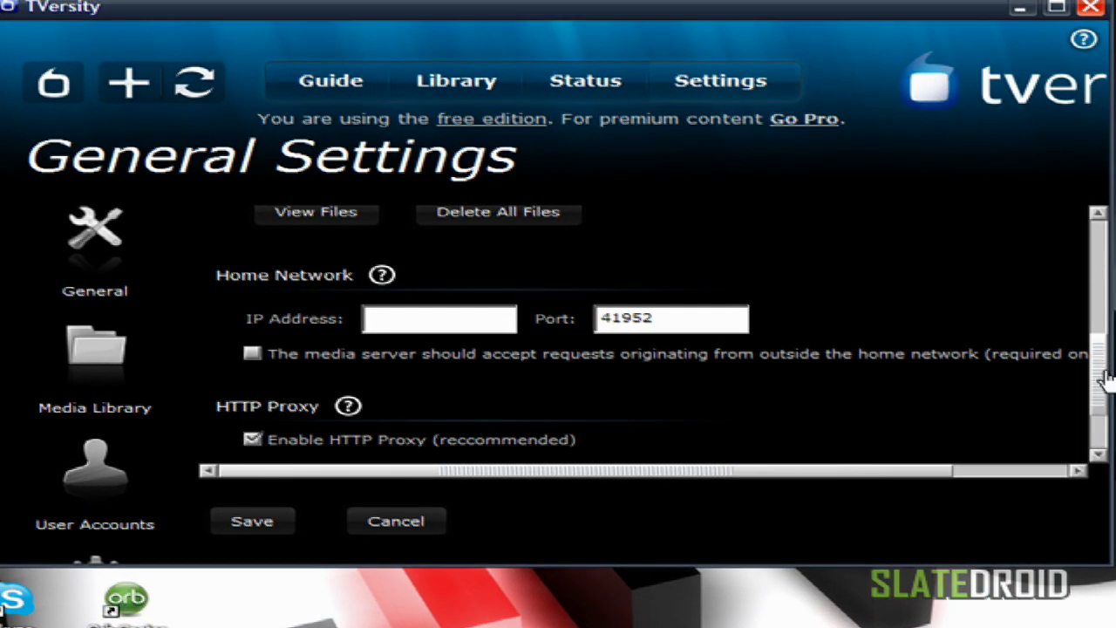
pyautogui.scroll(-3, 1097, 374)
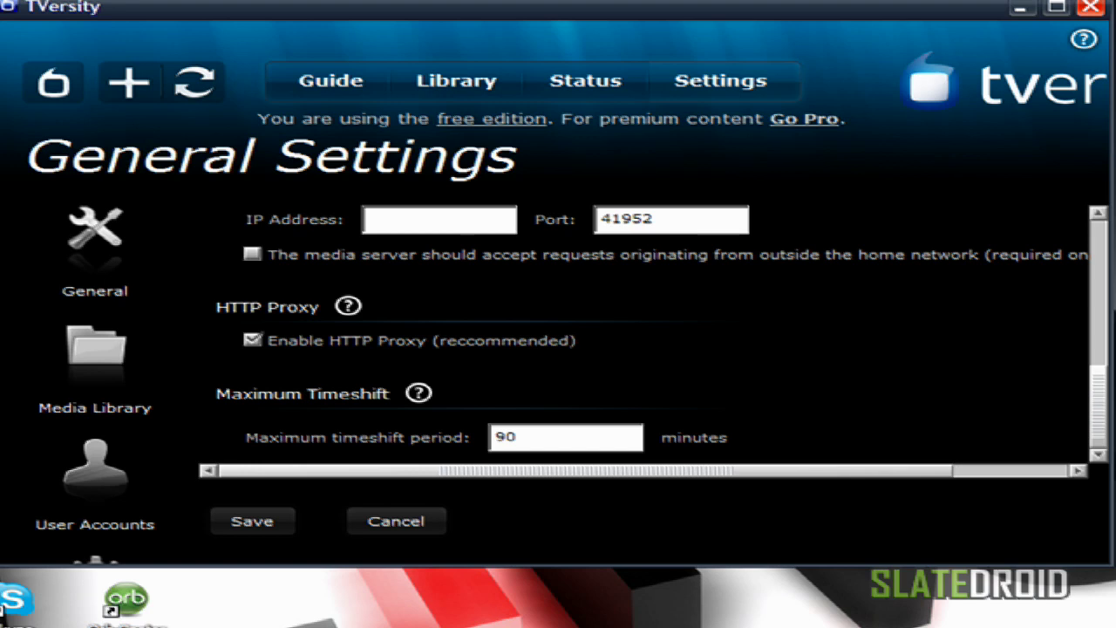
# - Run ipconfig in a command prompt to find the computer's IP address, and uncover the TVersity port setting for comparison
pyautogui.press('super+r')
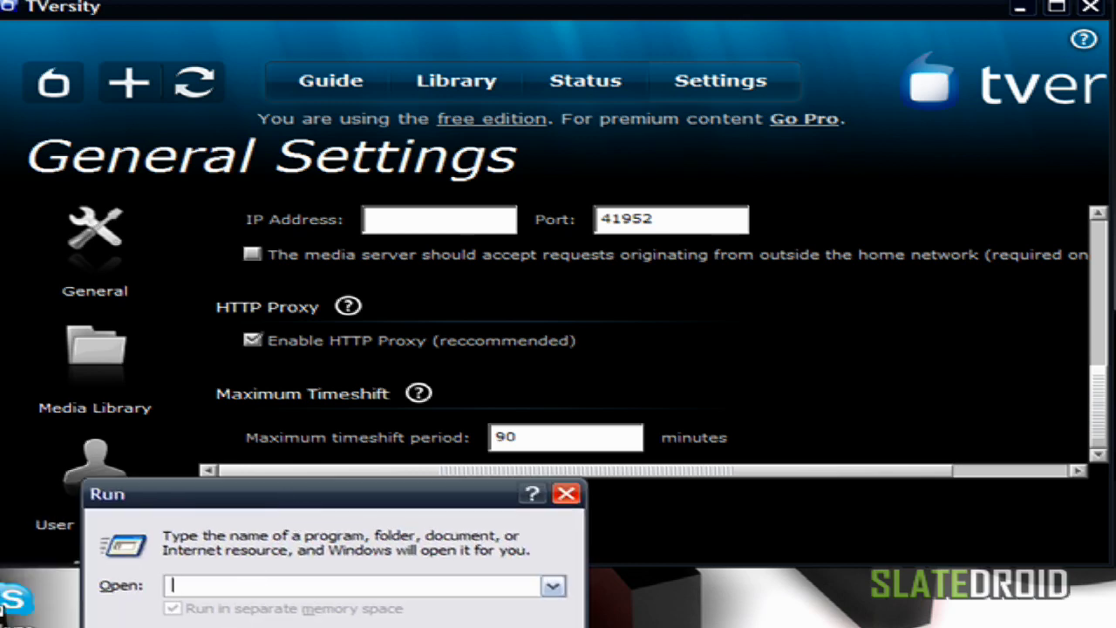
pyautogui.write('cmd')
pyautogui.press('Return')
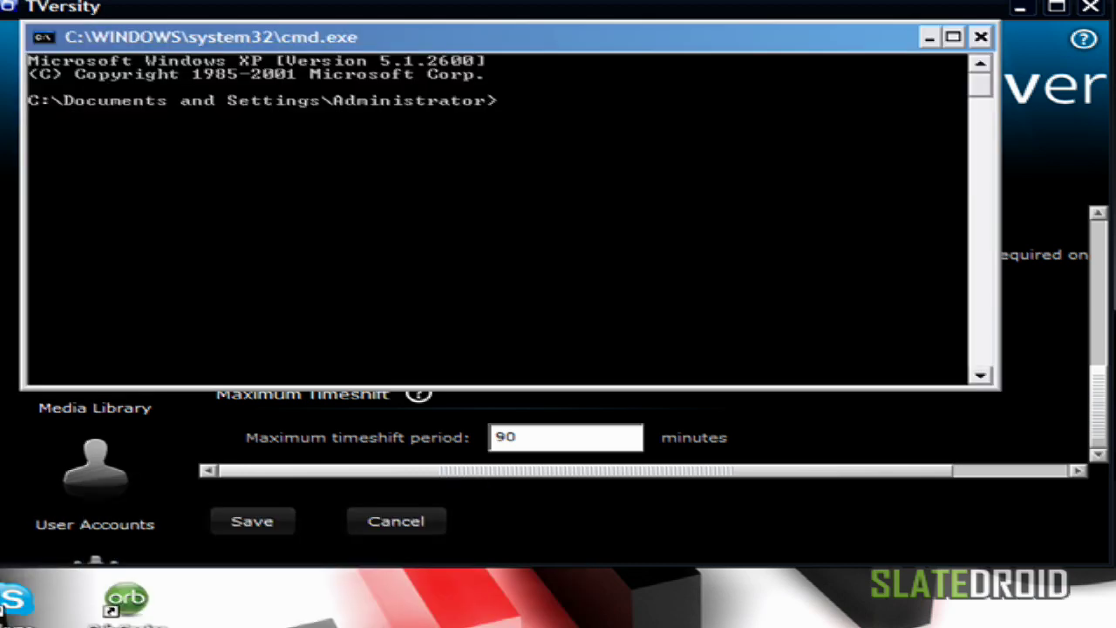
pyautogui.write('ipconfig')
pyautogui.press('Return')
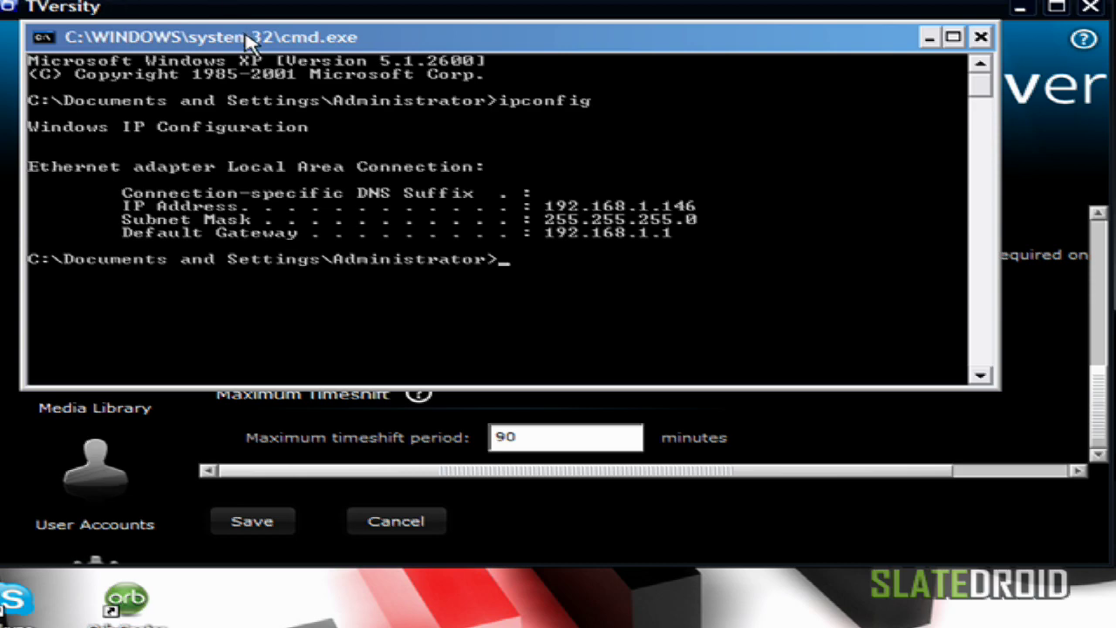
pyautogui.moveTo(249, 40); pyautogui.dragTo(278, 331)
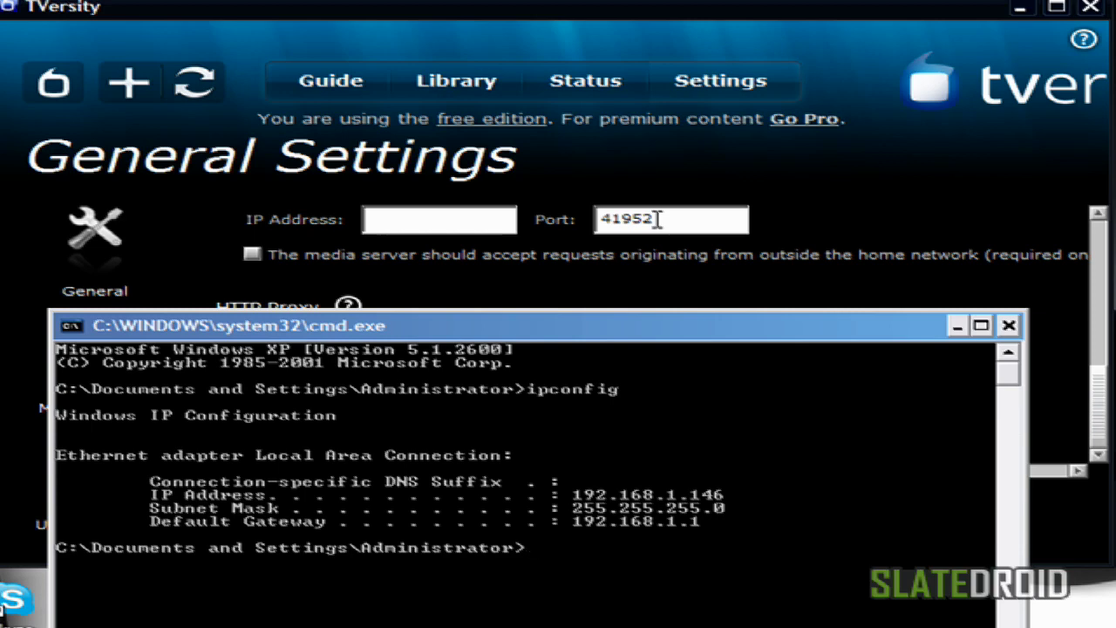
# - Write out the media server address 192.168.1.146:41952 at the command prompt, without running it
pyautogui.moveTo(703, 327); pyautogui.dragTo(745, 17)
pyautogui.write('19')
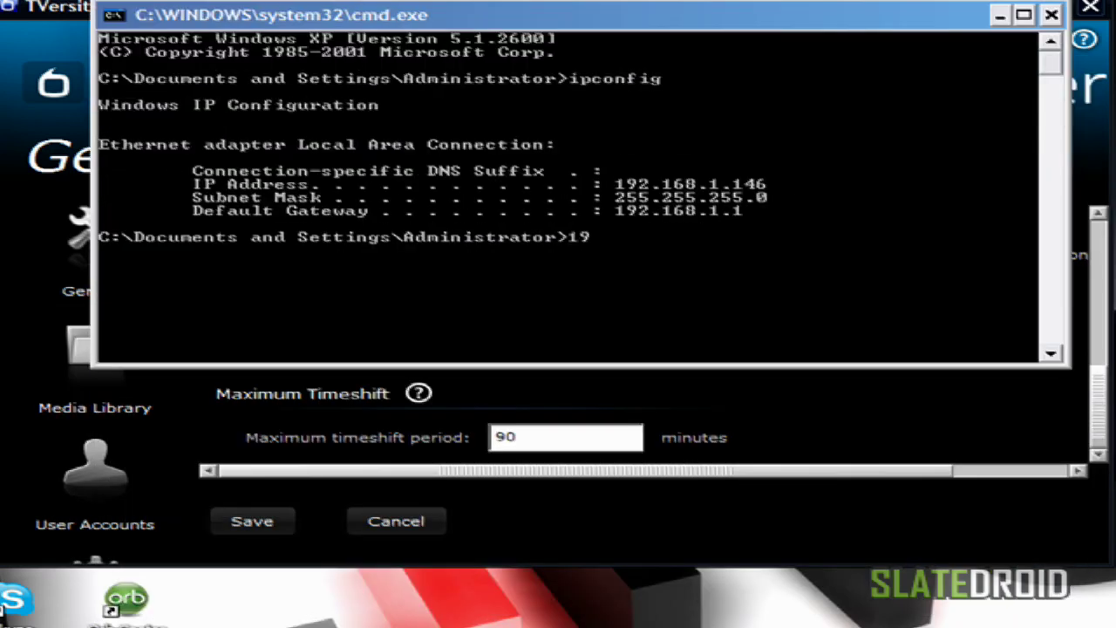
pyautogui.write('2.168.1.146')
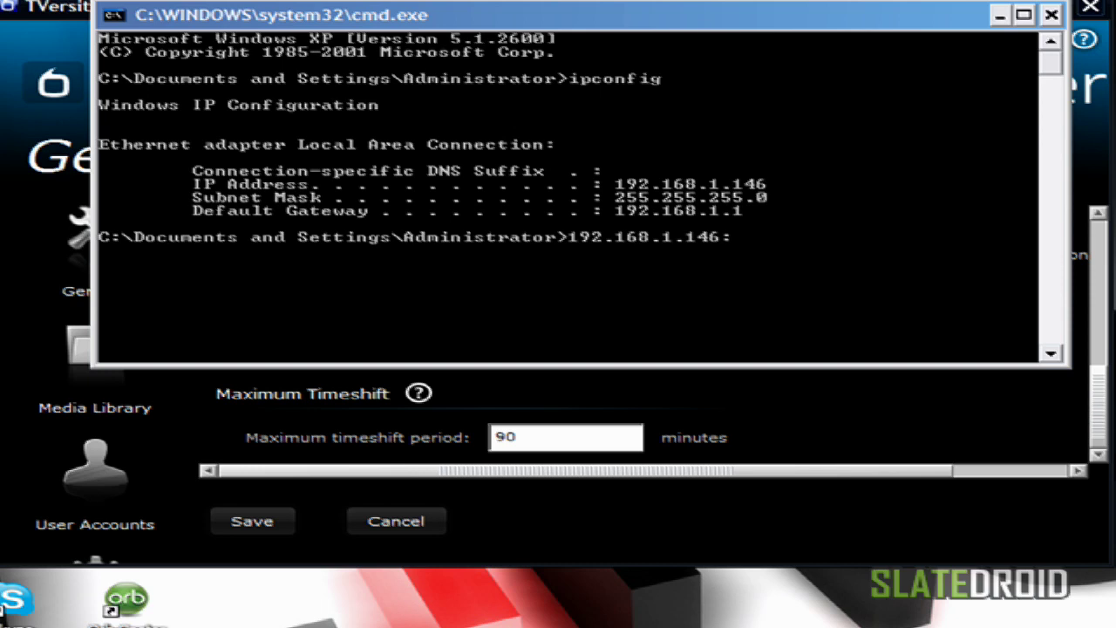
pyautogui.write(':41952')
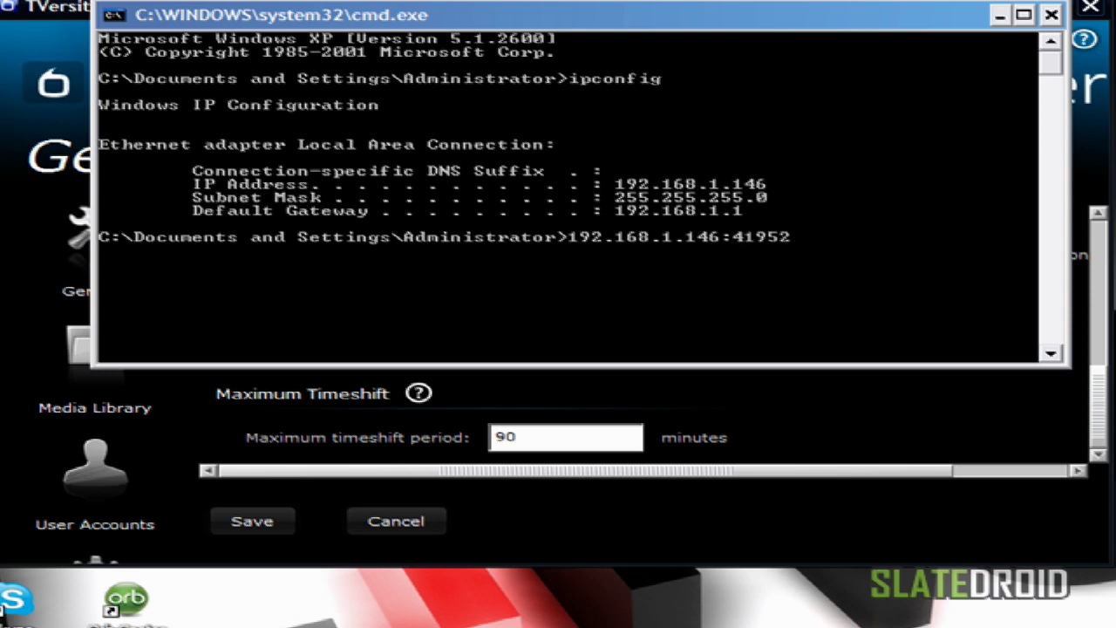